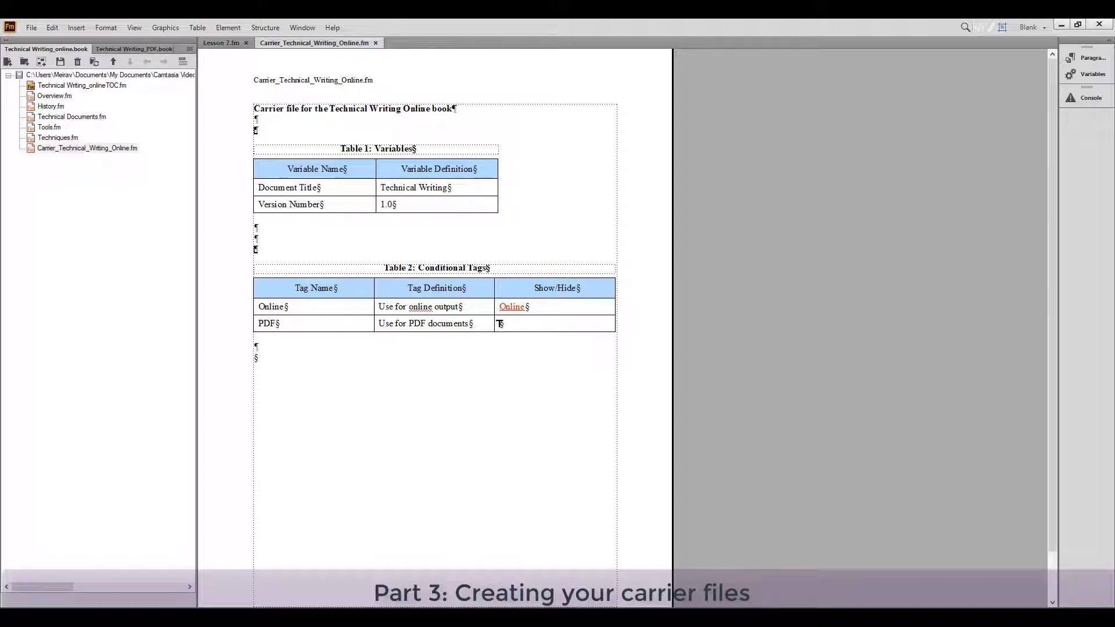
- Switch to the PDF book and tile the online and PDF carrier documents side by side for comparison
left_click(132, 48)
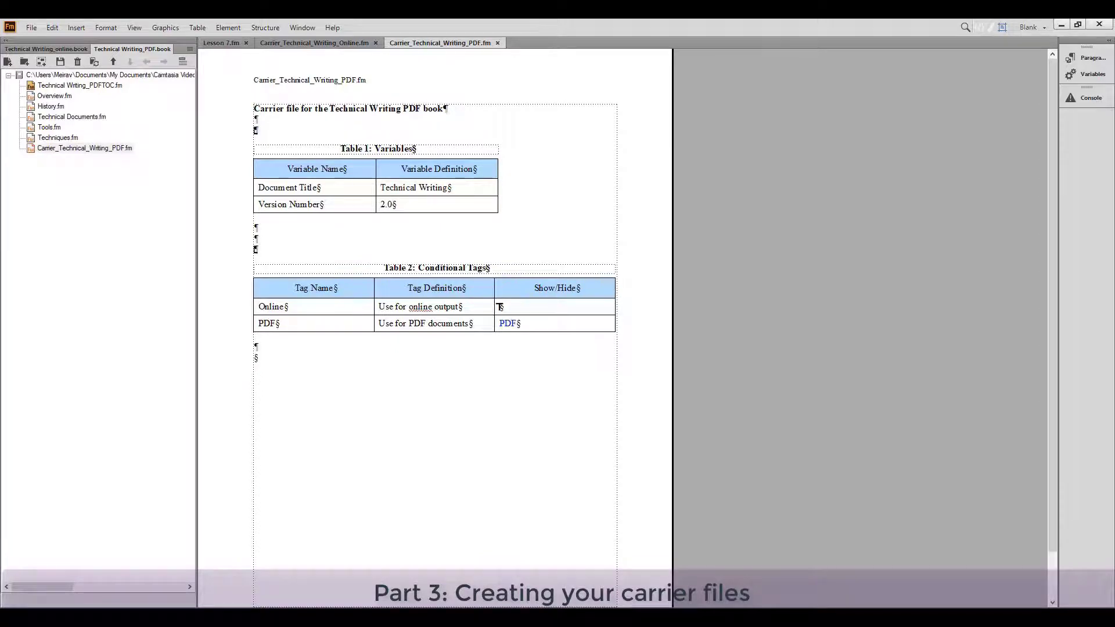
left_click(303, 27)
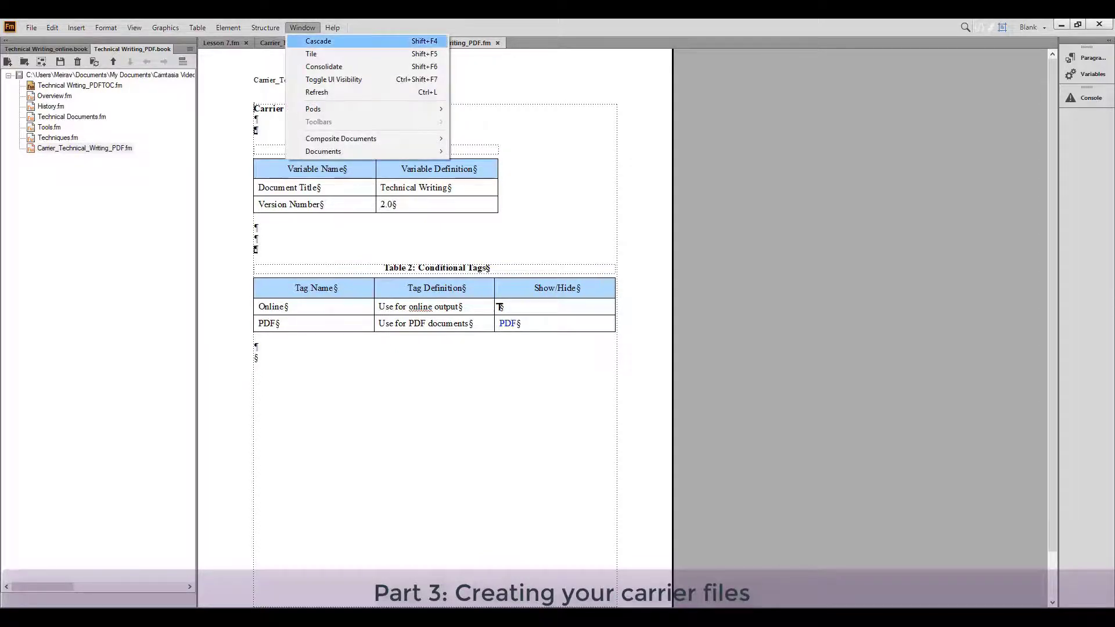
left_click(314, 53)
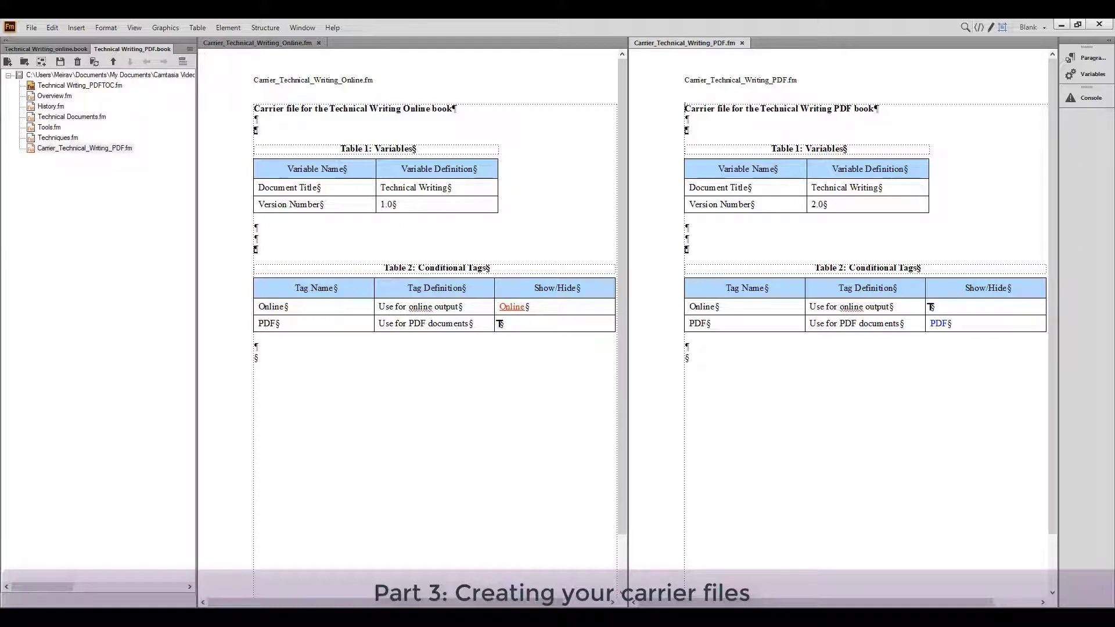
- Consolidate the tiled carrier documents back into a single tabbed window
key("alt+w")
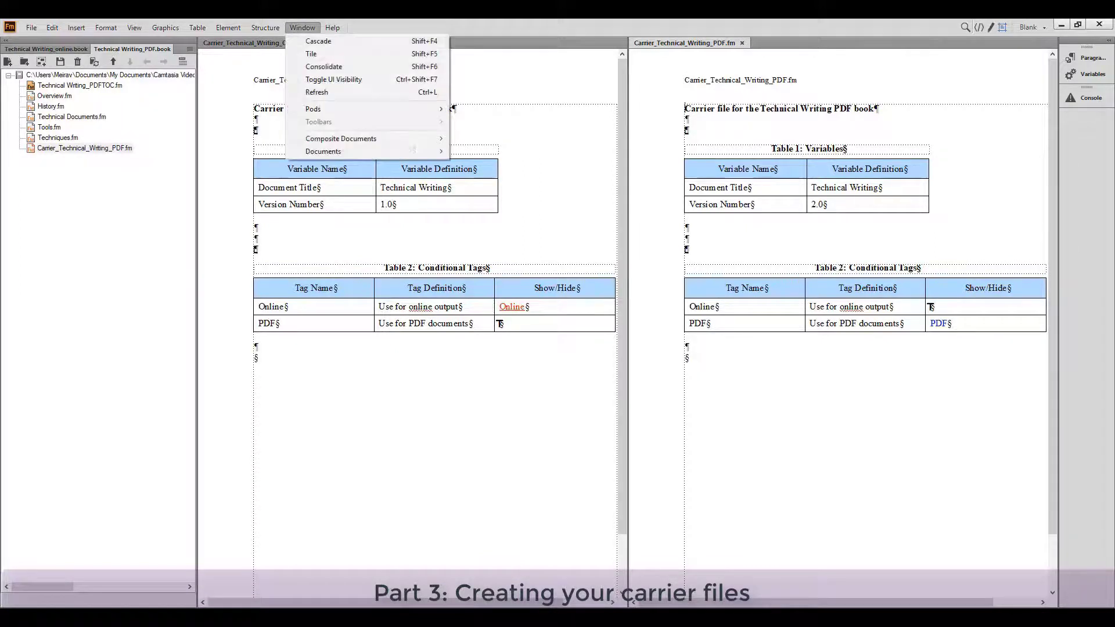
key("Down")
key("Down")
key("Down")
key("Return")
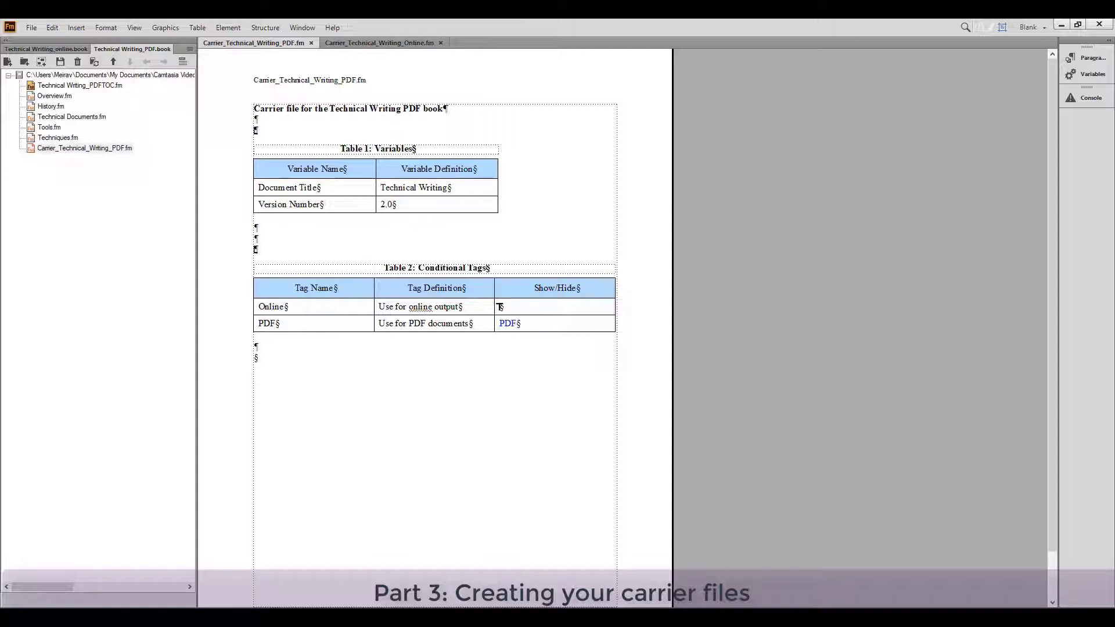
- Cascade the open document windows
key("alt+w")
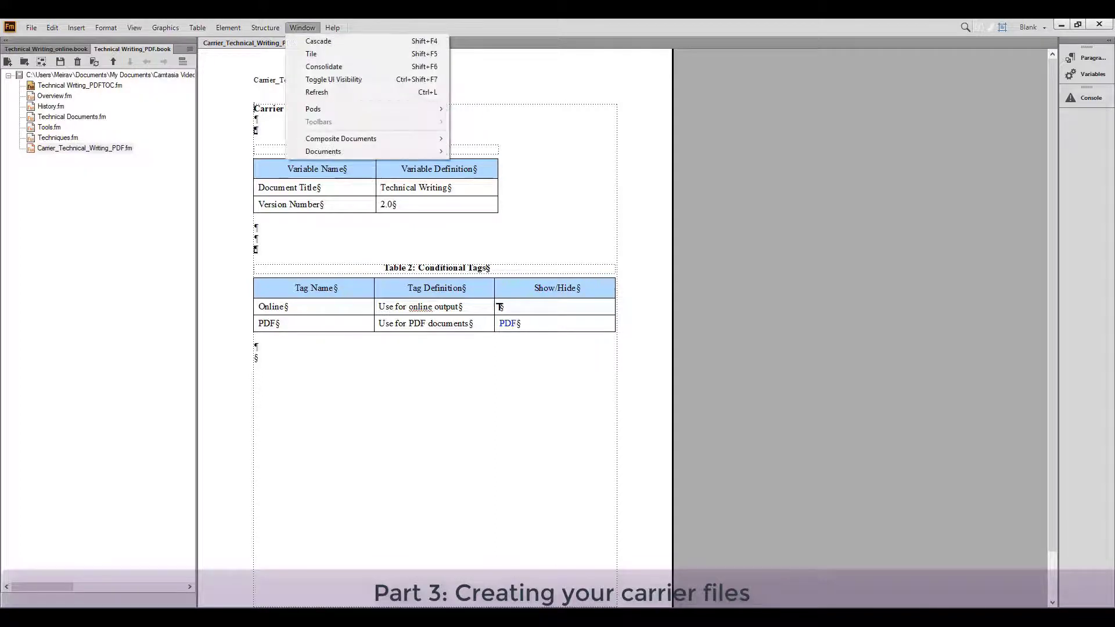
key("Down")
key("Return")
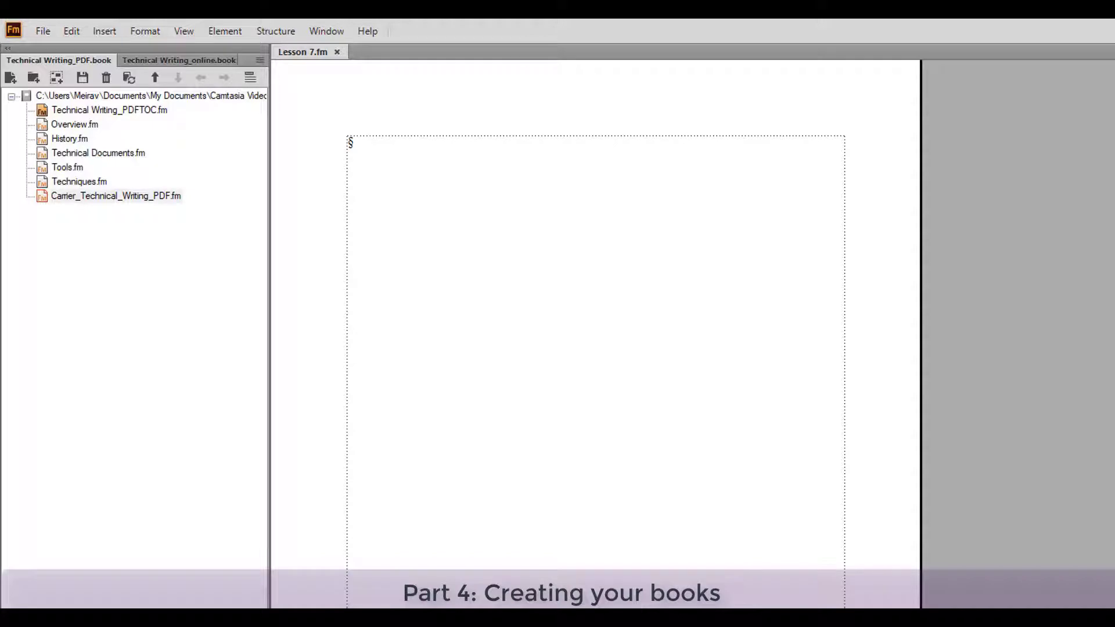
- Create a new empty book
left_click(43, 31)
mouse_move(67, 50)
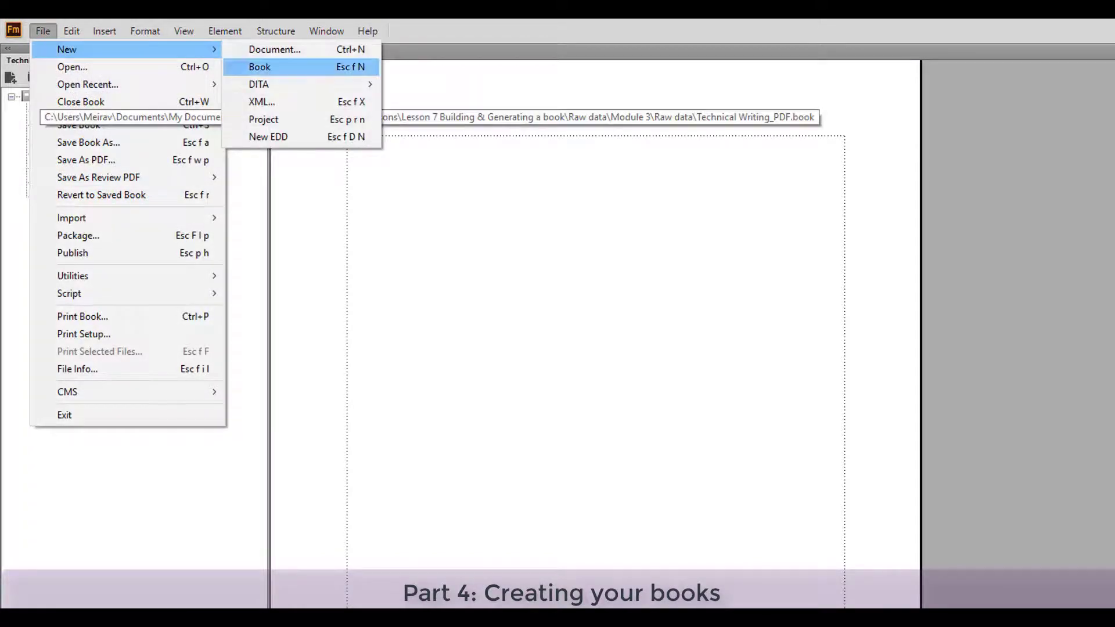
left_click(260, 67)
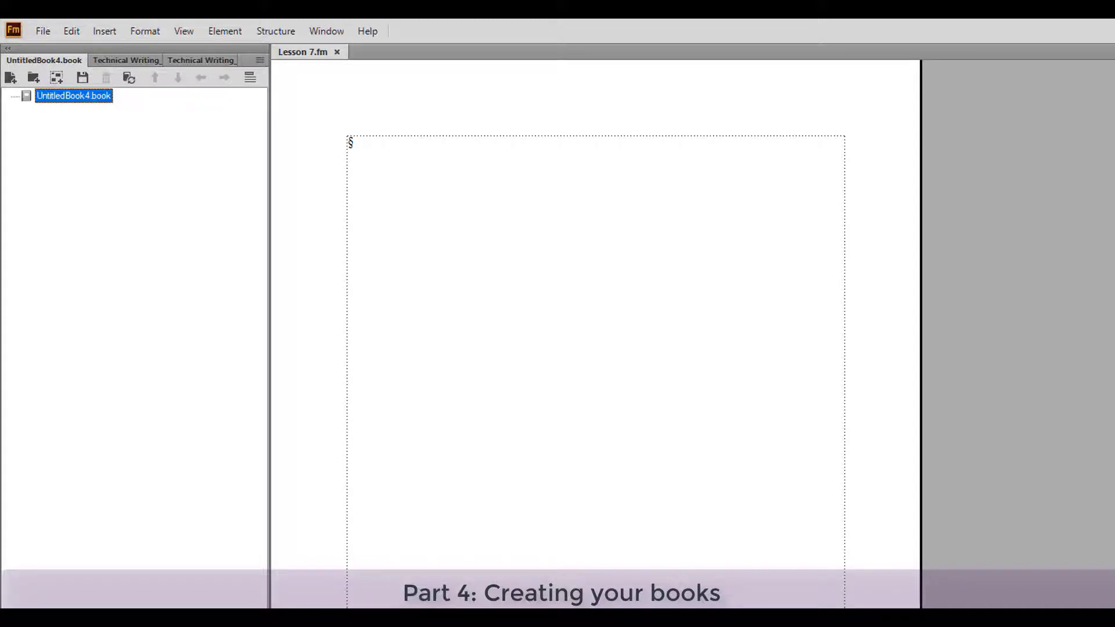
- Bring up the save dialog for the new book and cancel it without saving
left_click(43, 31)
key("Down")
key("Down")
key("Down")
key("Down")
key("Down")
key("Down")
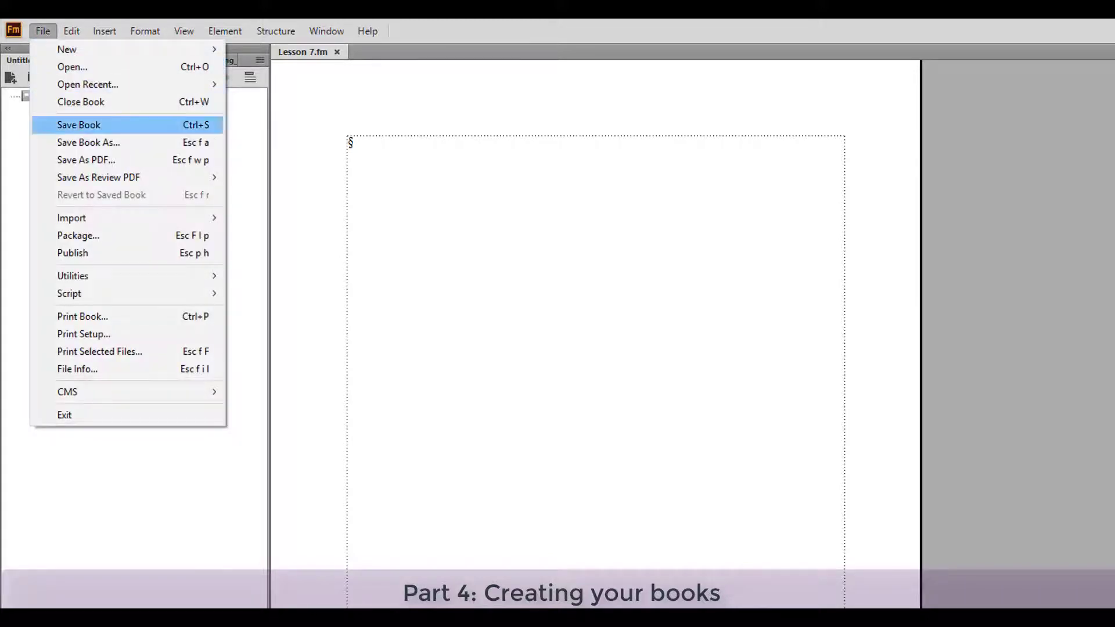
key("Return")
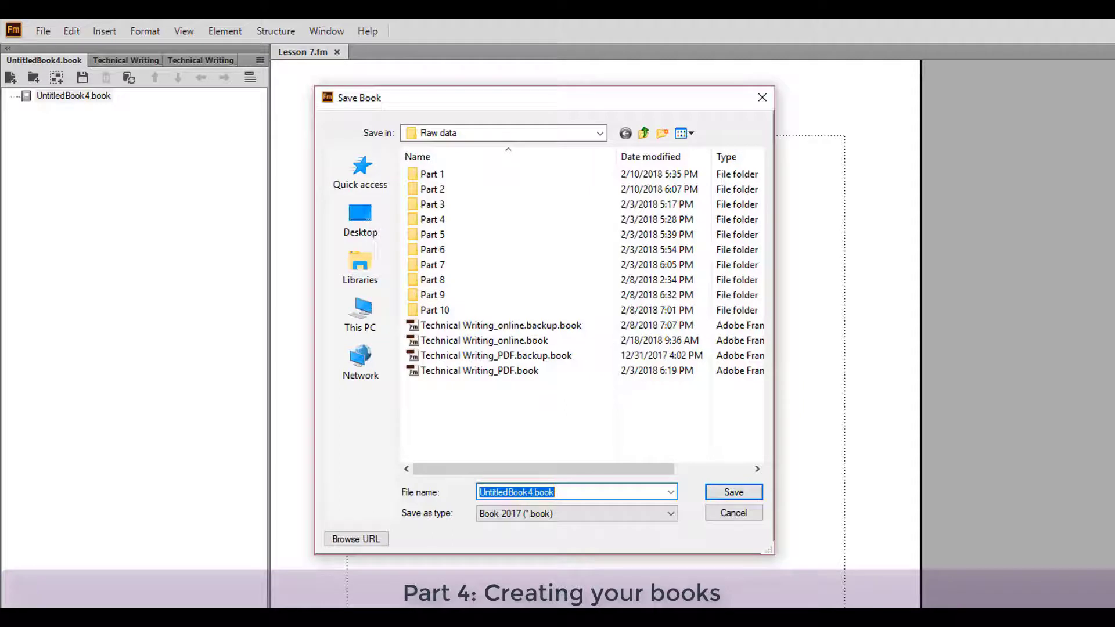
left_click(733, 513)
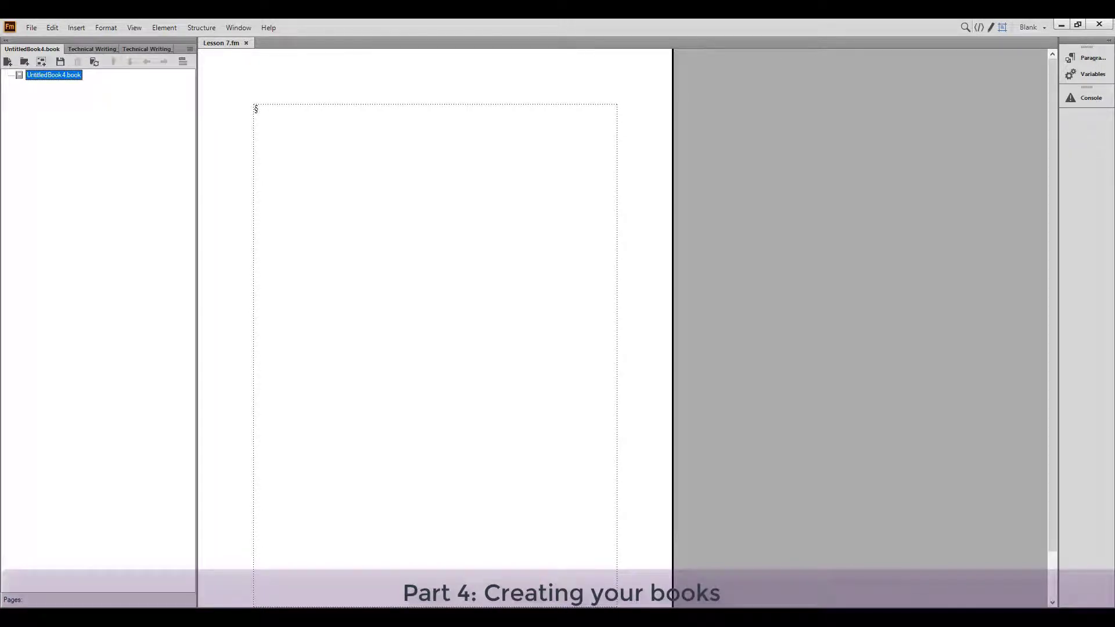
- Close the unsaved new book
right_click(50, 48)
left_click(65, 52)
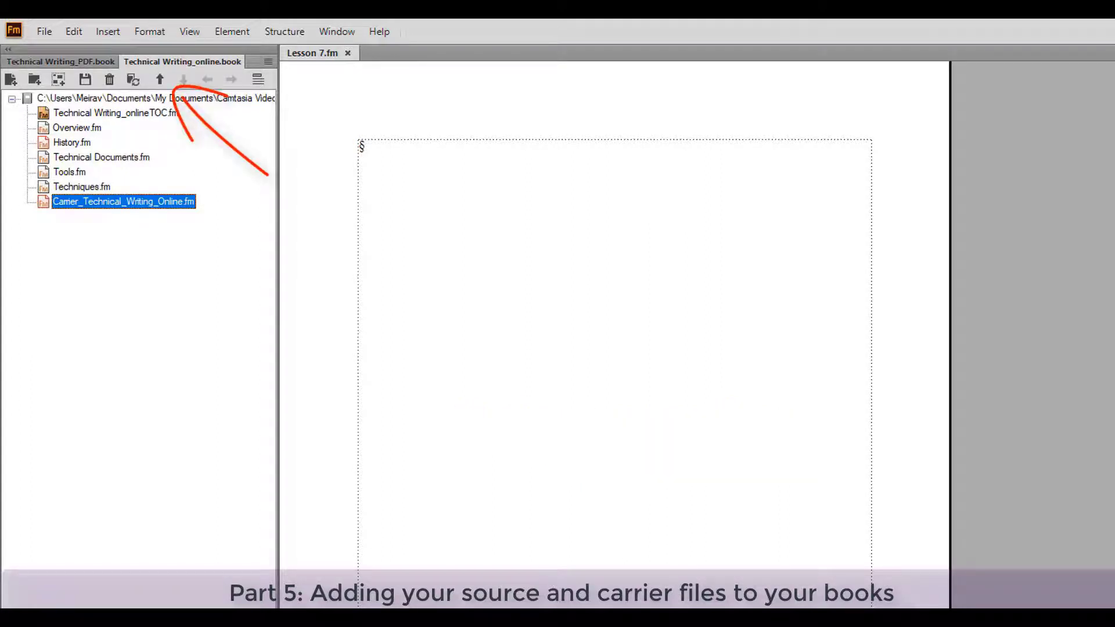
- Move Technical Documents.fm one place up in the online book and back down to its original place
left_click(101, 157)
left_click(160, 80)
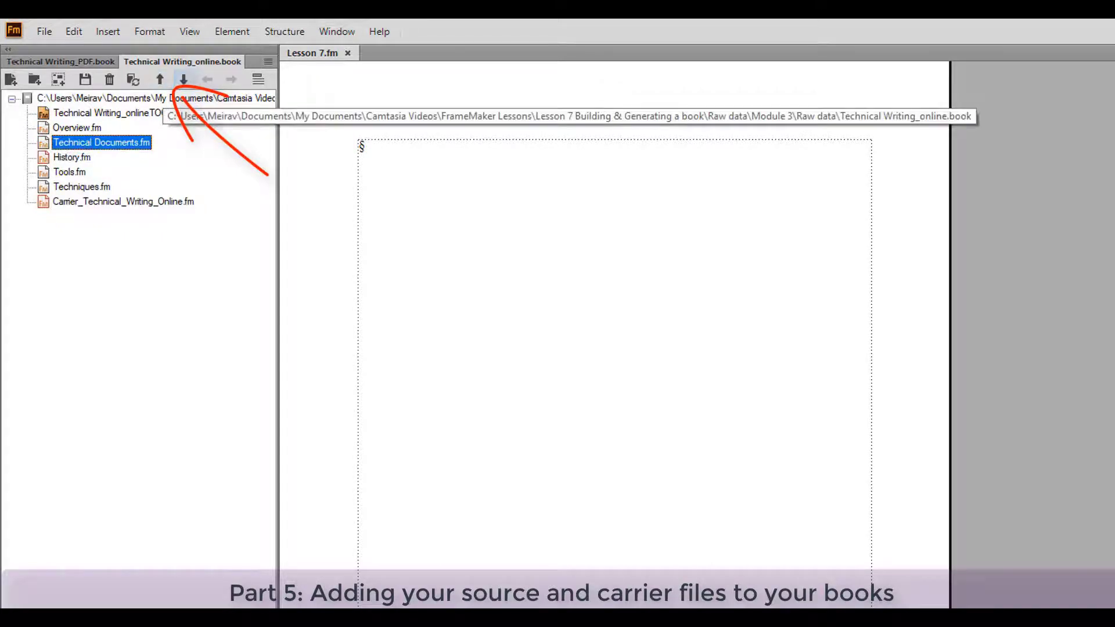
left_click(183, 79)
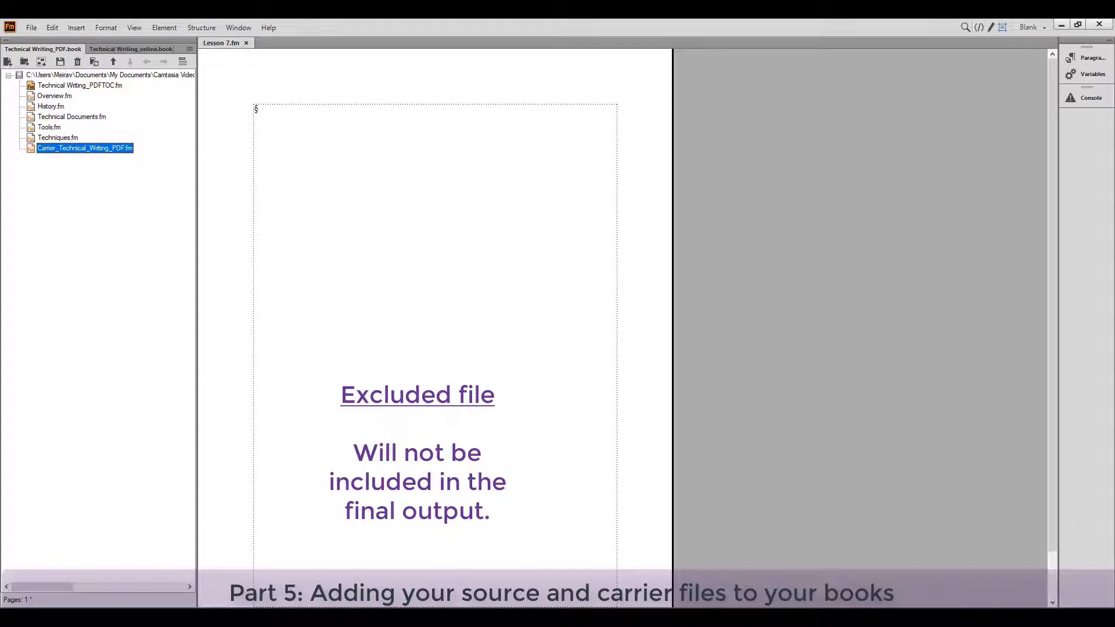
- Save the PDF book and choose Exclude for Carrier_Technical_Writing_PDF.fm
key("ctrl+s")
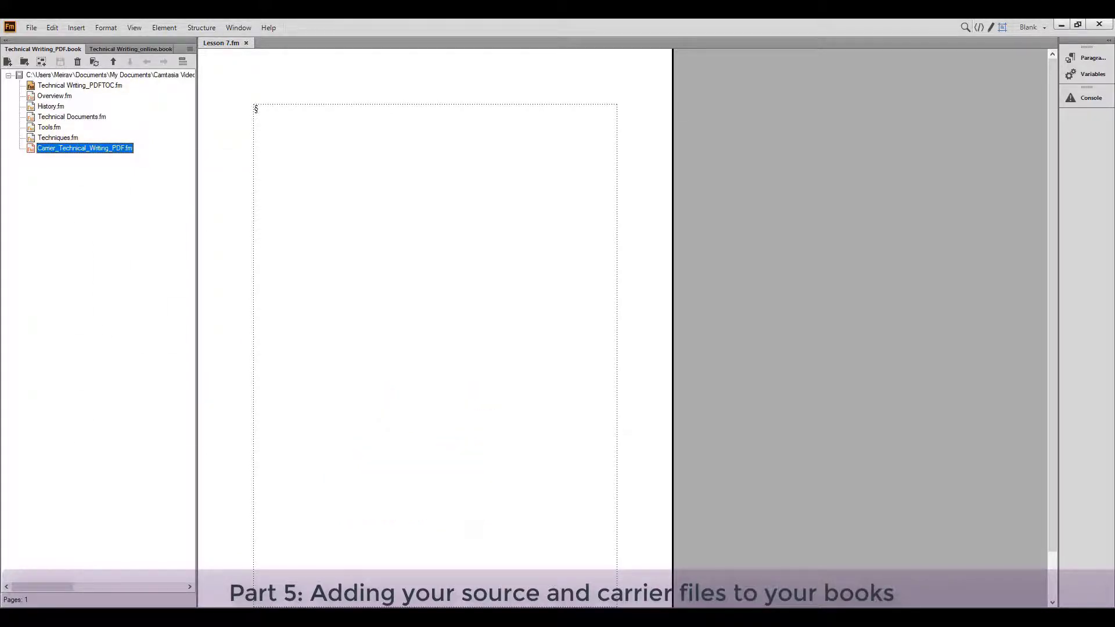
right_click(72, 149)
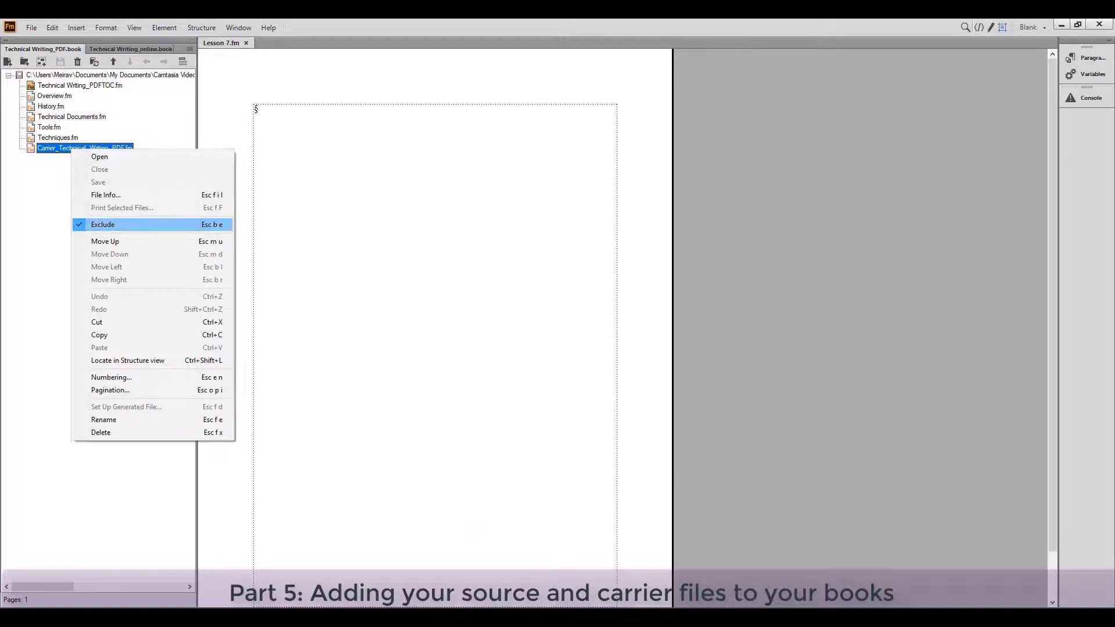
key("Return")
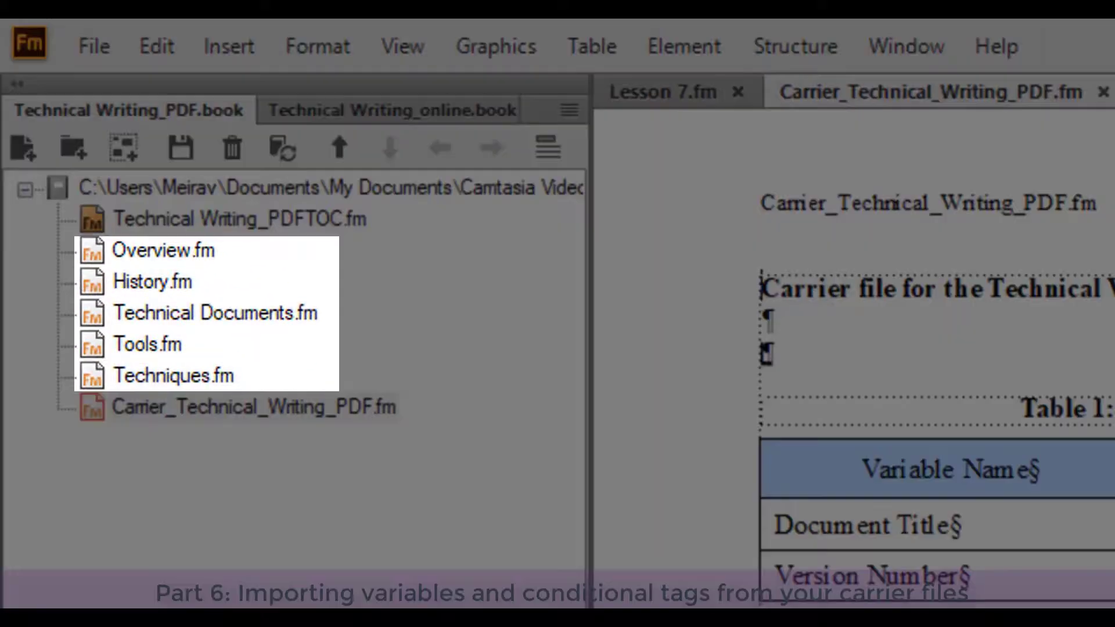
- Import only Variable Definitions and Conditional Text Settings from Lesson 7.fm into the PDF book's files Overview.fm through Techniques.fm
left_click(164, 251)
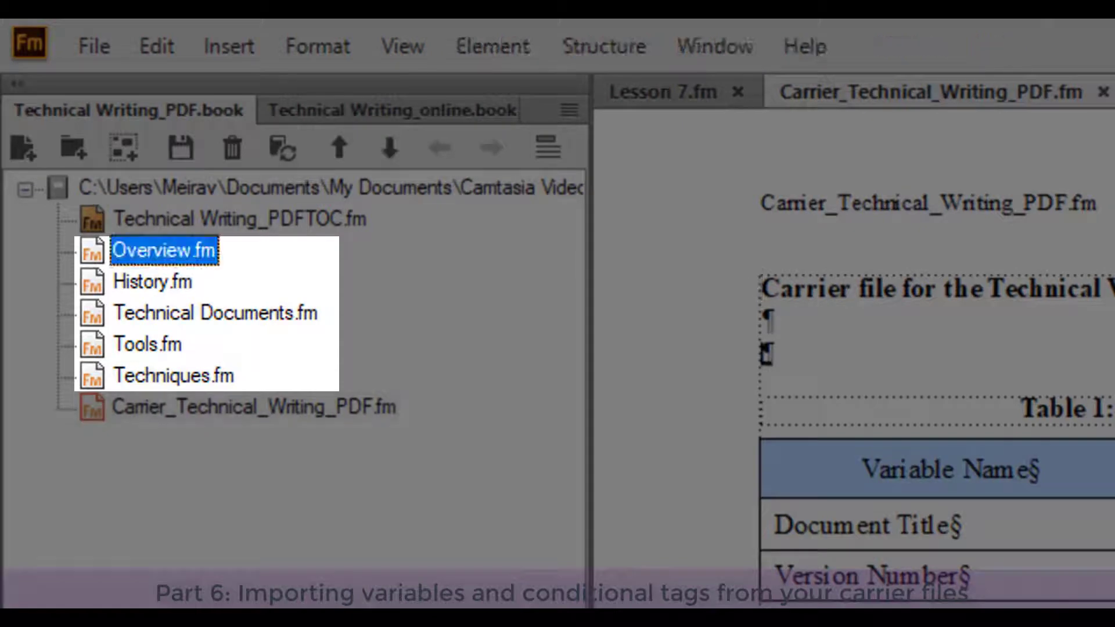
left_click(173, 377, "shift")
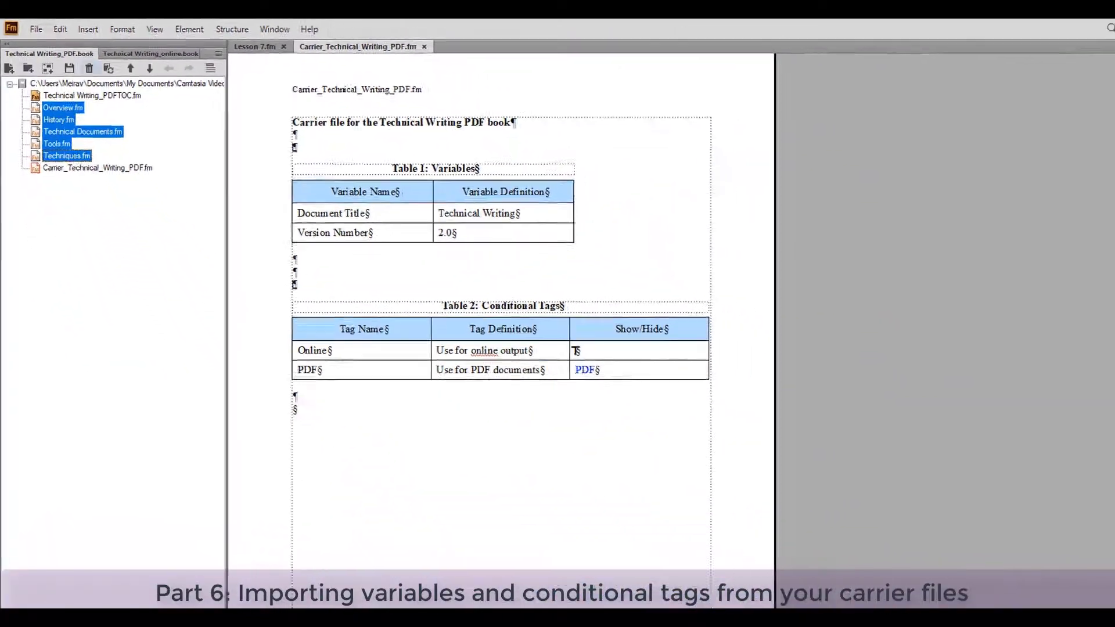
left_click(49, 33)
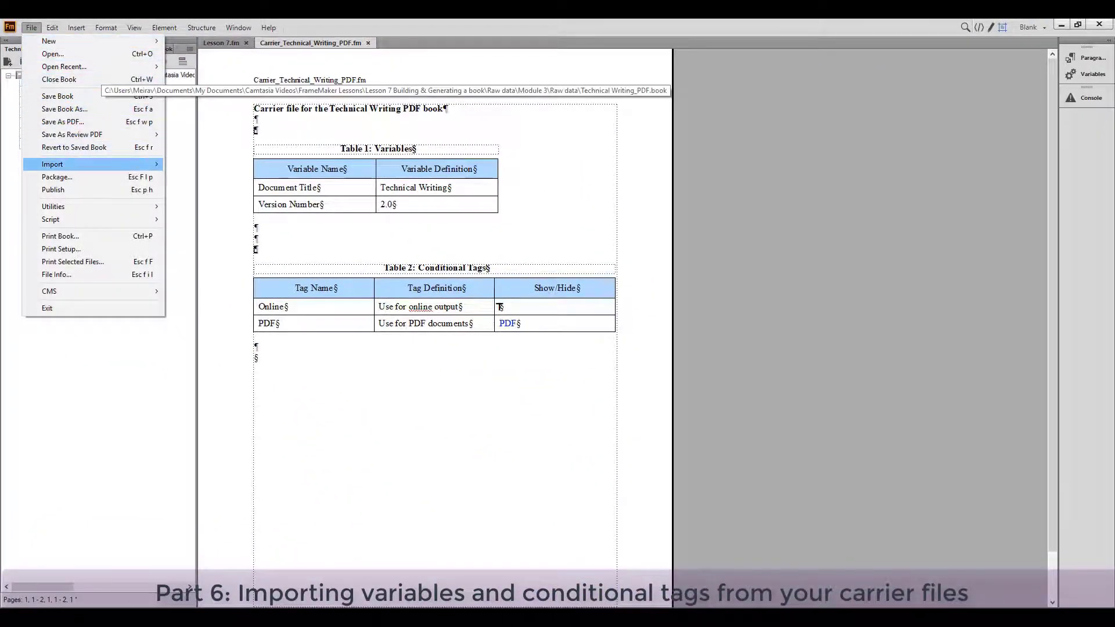
mouse_move(87, 164)
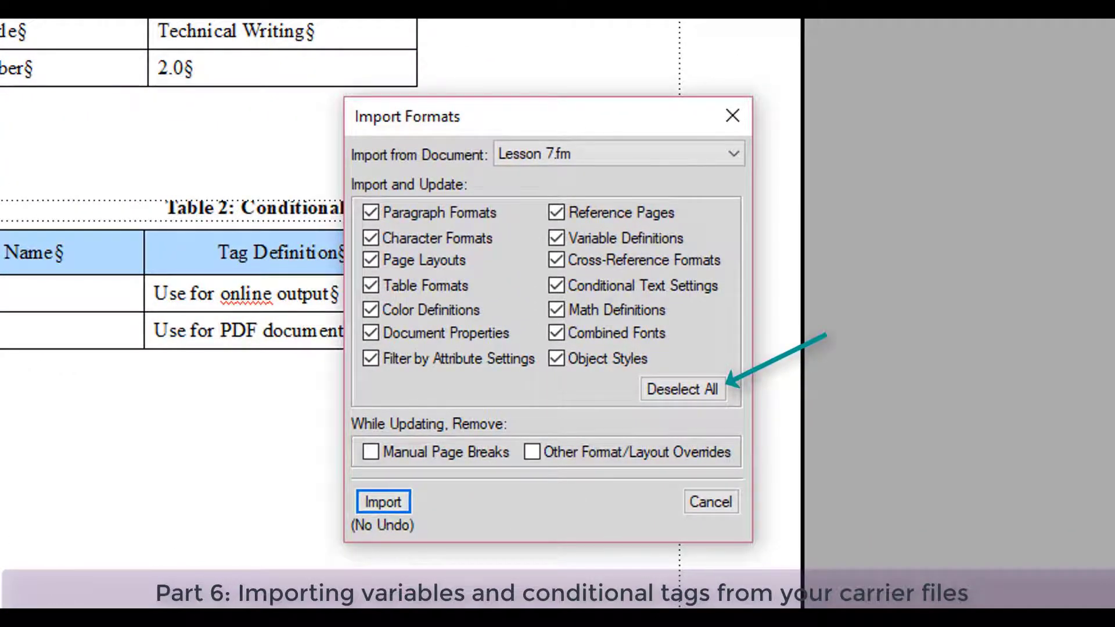
left_click(682, 388)
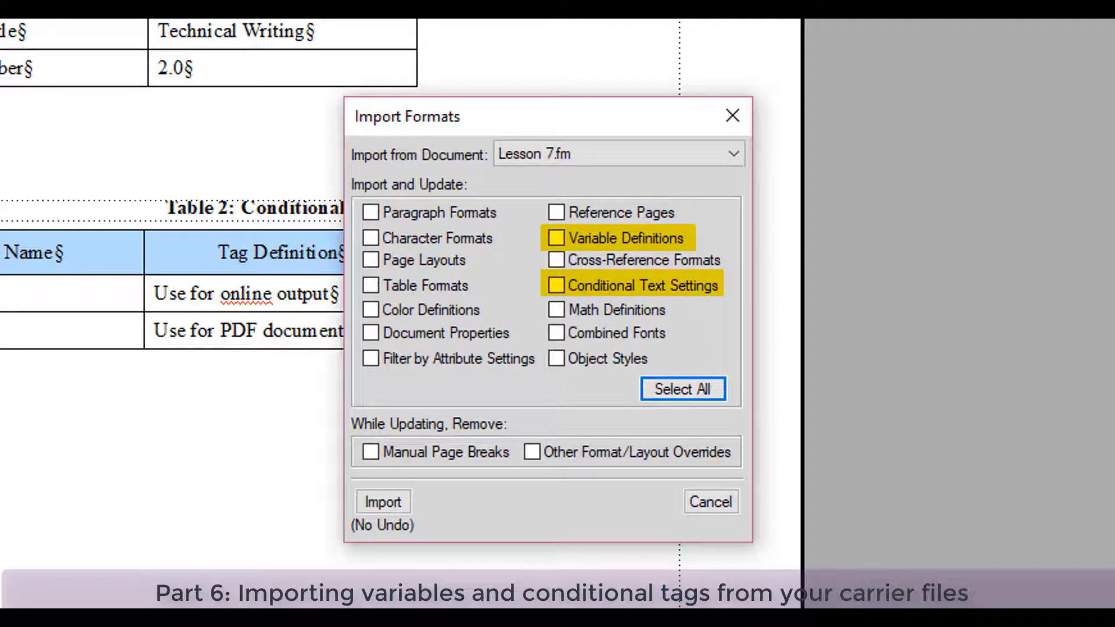
left_click(557, 238)
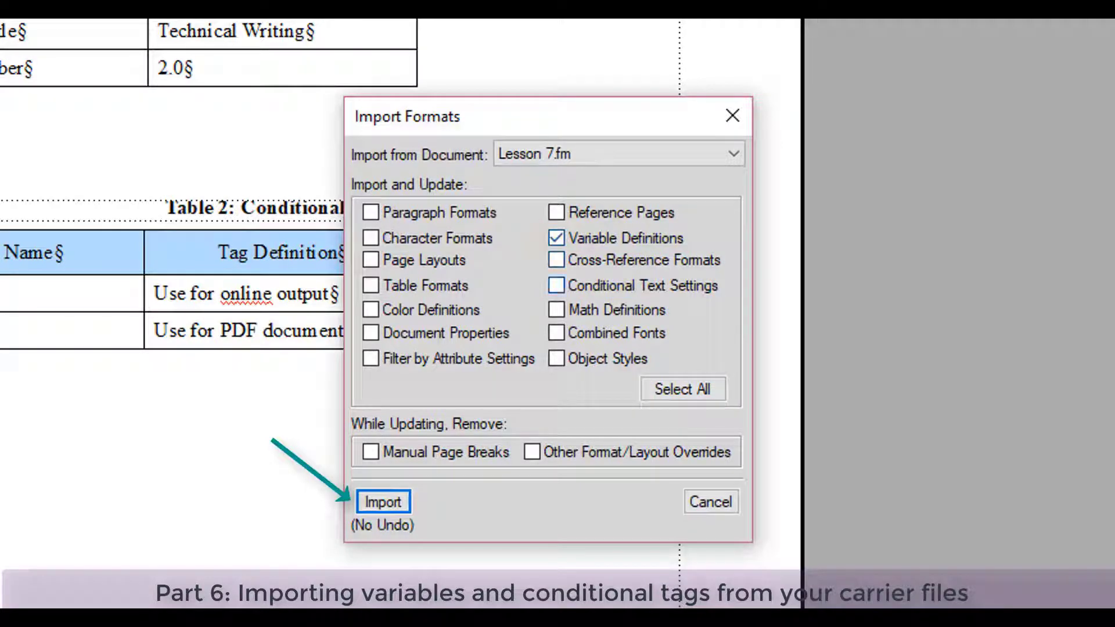
left_click(556, 285)
key("Return")
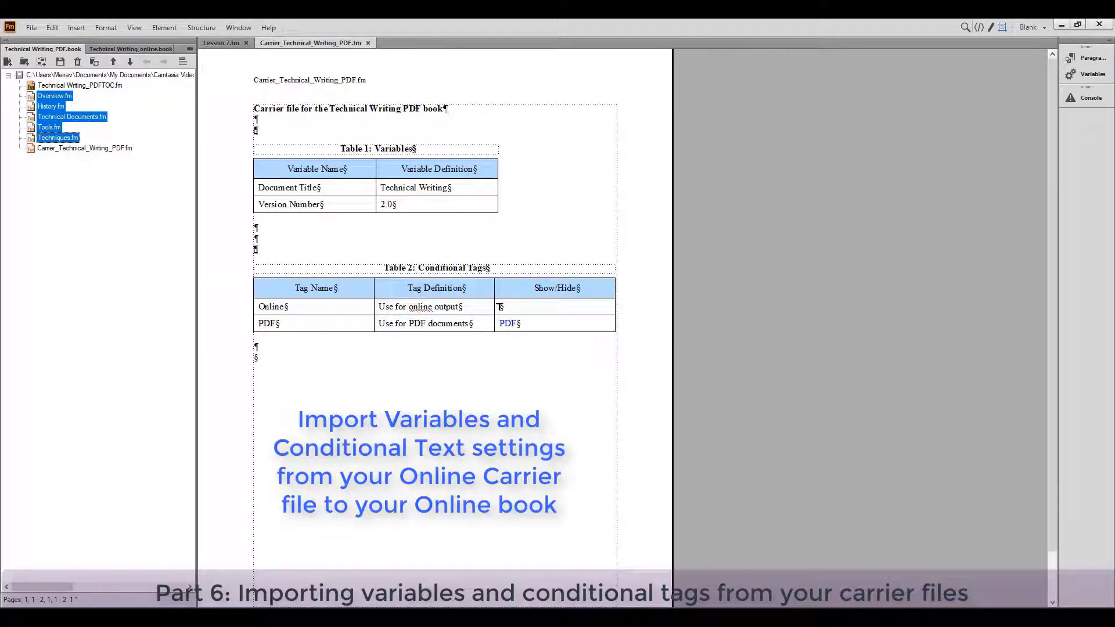
- Close the Carrier_Technical_Writing_PDF.fm document
left_click(500, 307)
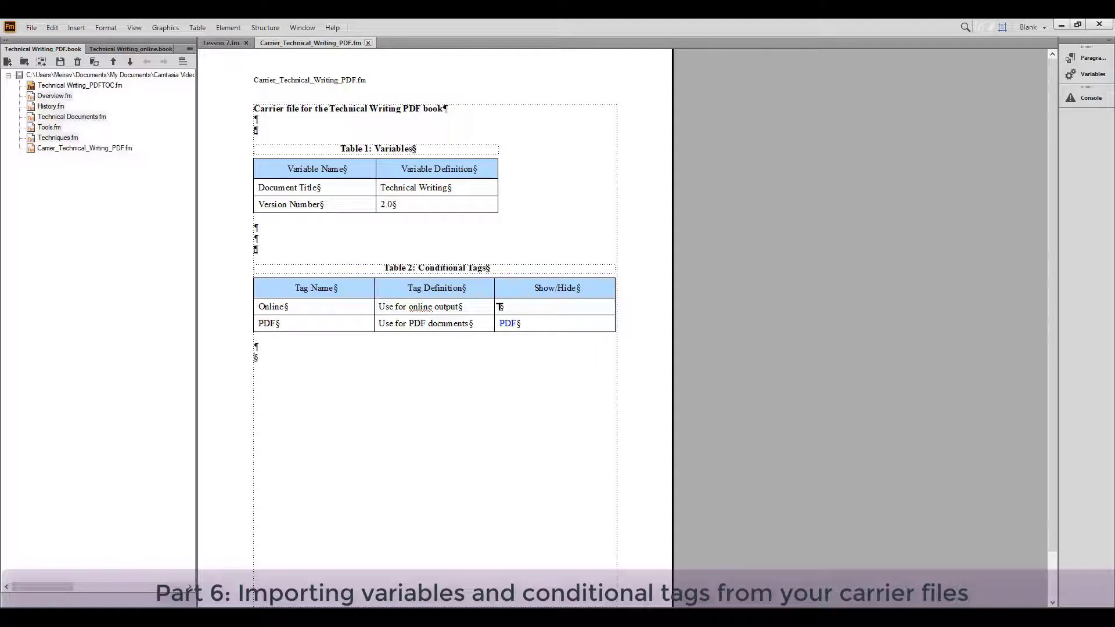
left_click(368, 43)
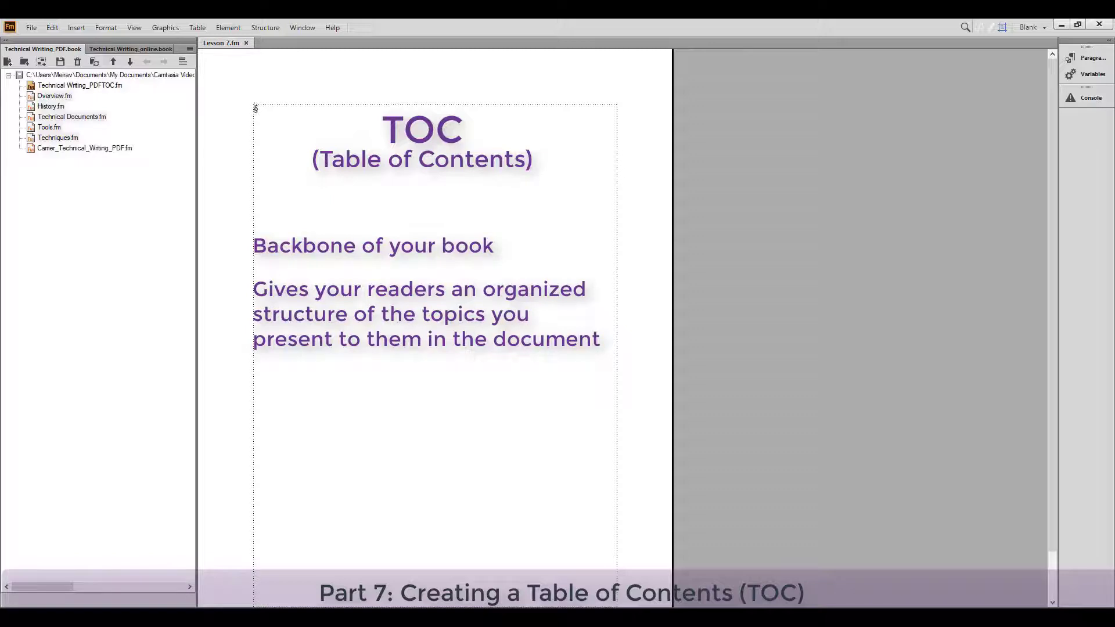
- Set up a standalone table of contents for the PDF book that includes Heading1, and cancel the setup
left_click(110, 75)
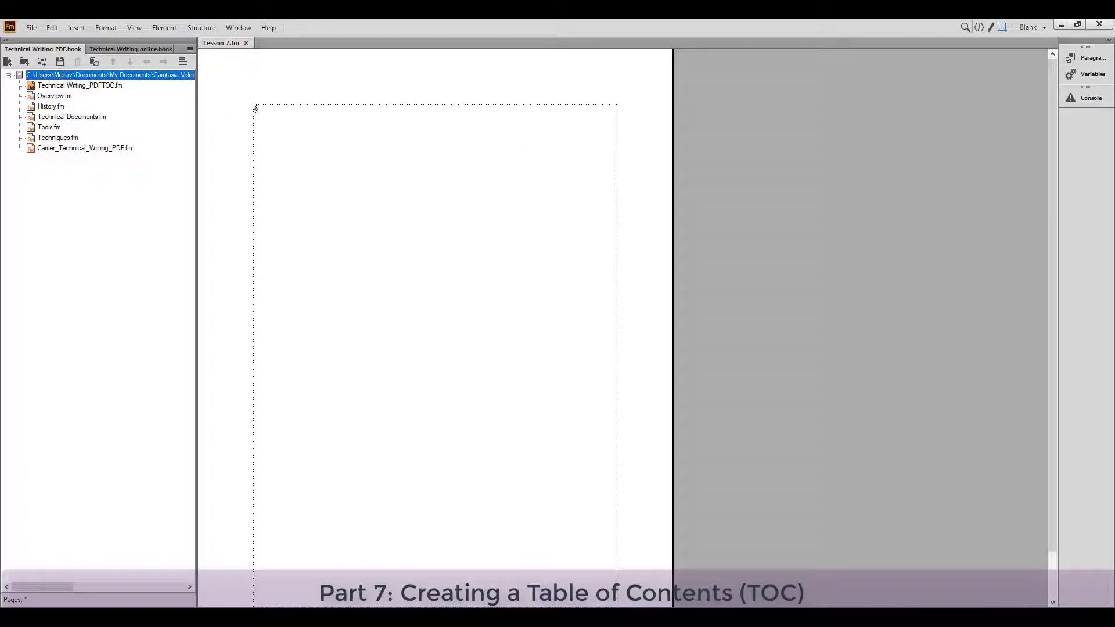
left_click(76, 28)
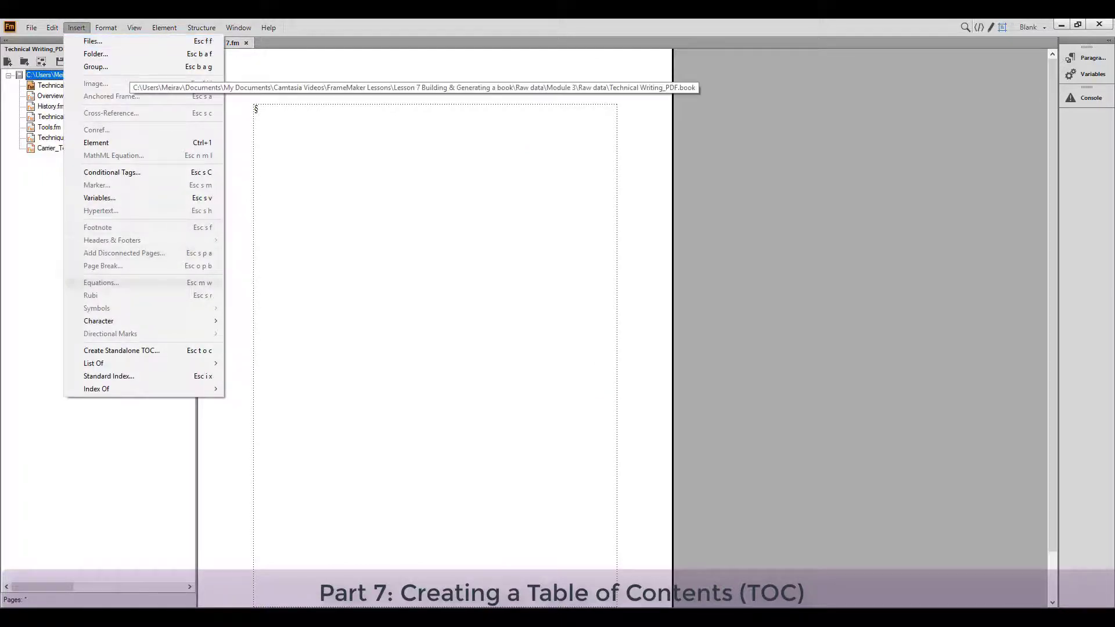
left_click(121, 351)
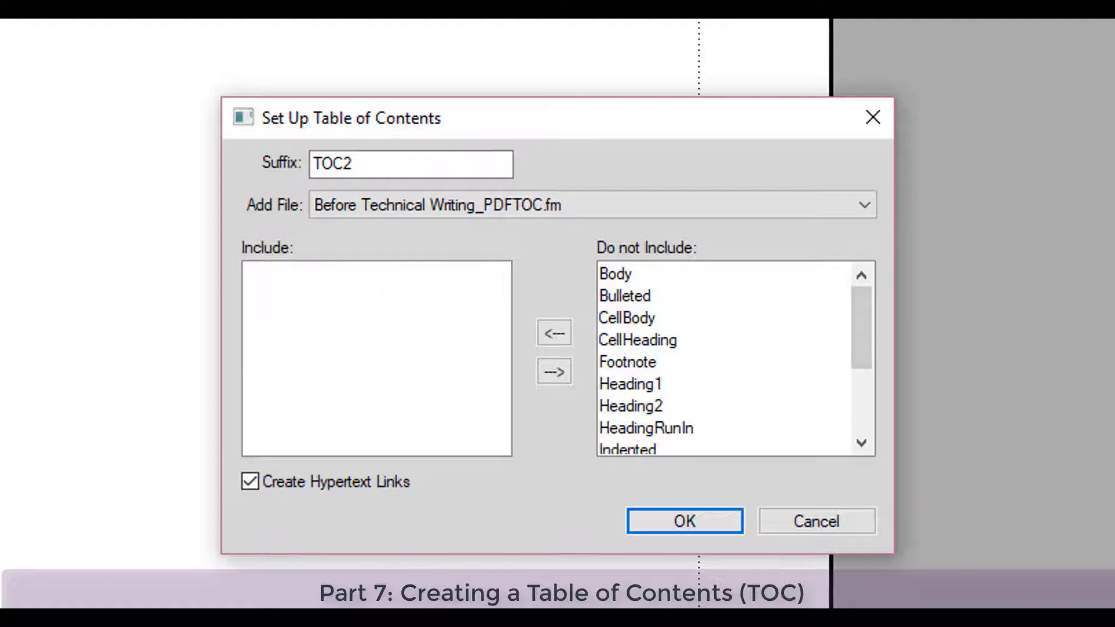
left_click(631, 385)
left_click(554, 333)
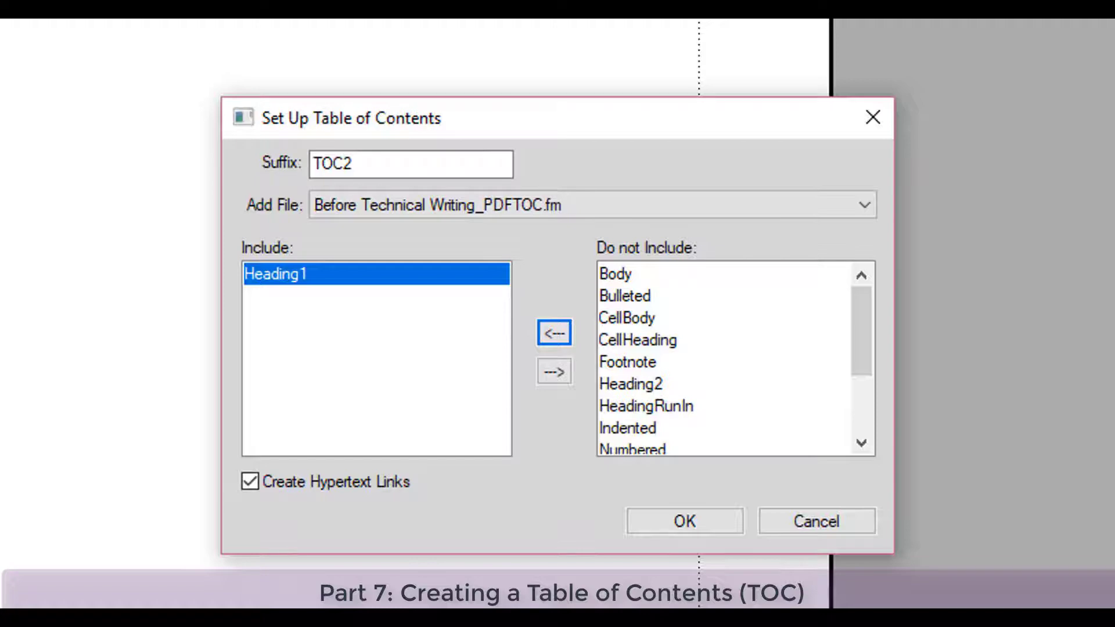
left_click(816, 521)
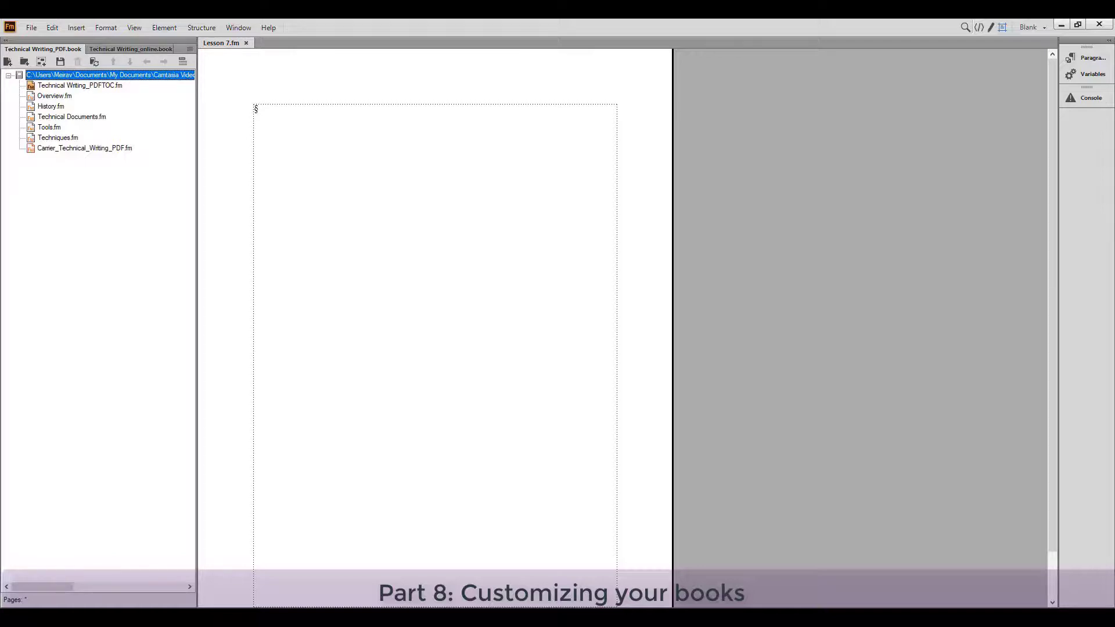
- Open the file information of the PDF book
left_click(32, 28)
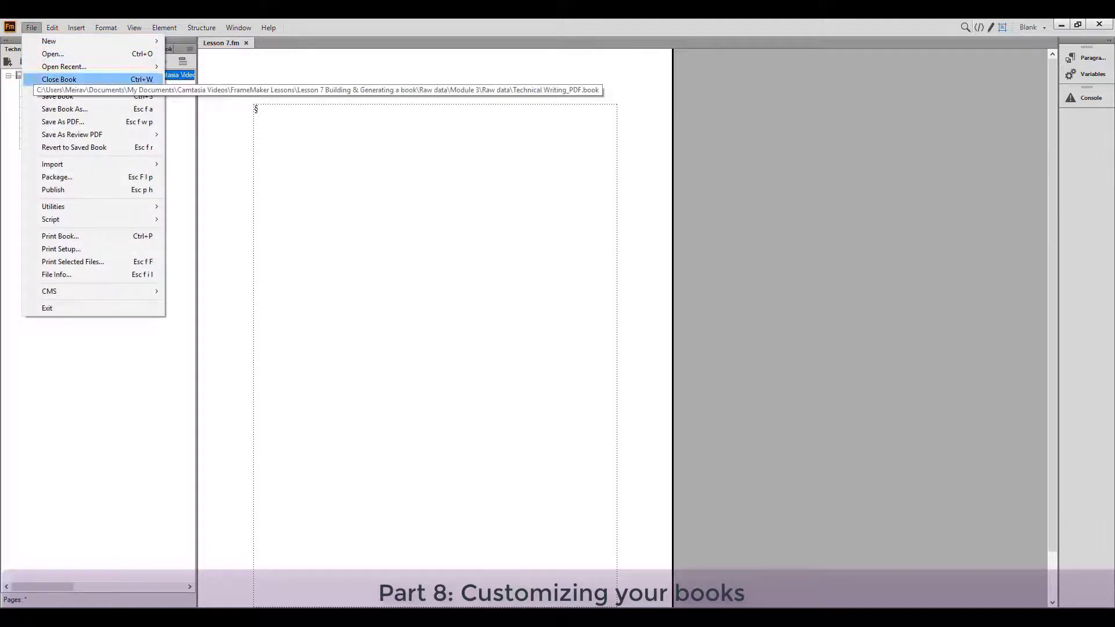
left_click(56, 275)
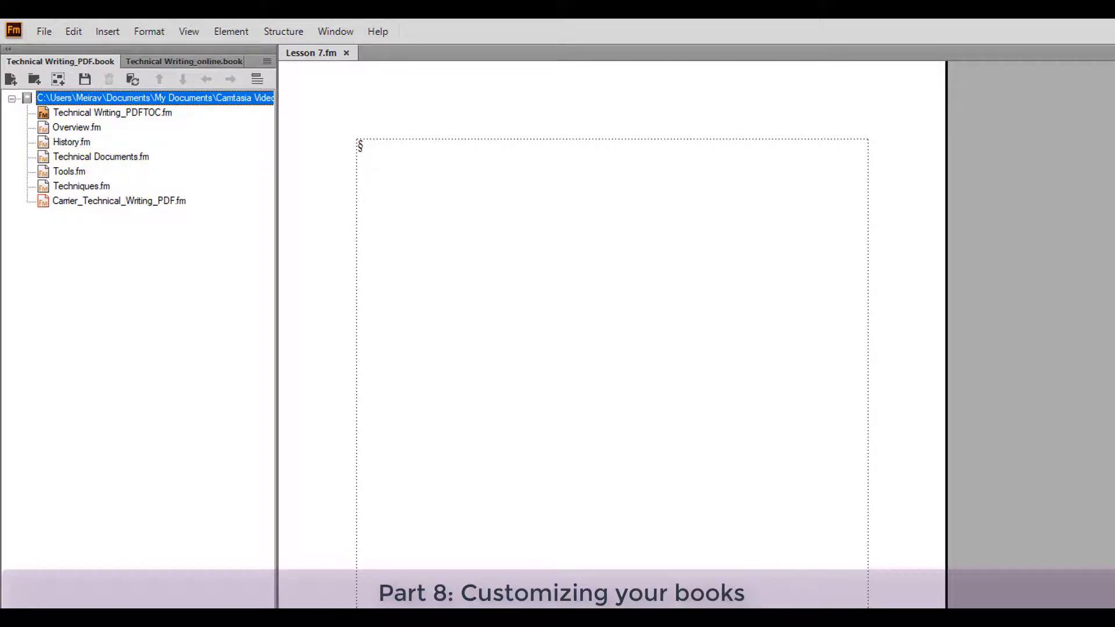
- Open the numbering properties of Technical Documents.fm in the PDF book and look through the available numbering categories
right_click(114, 156)
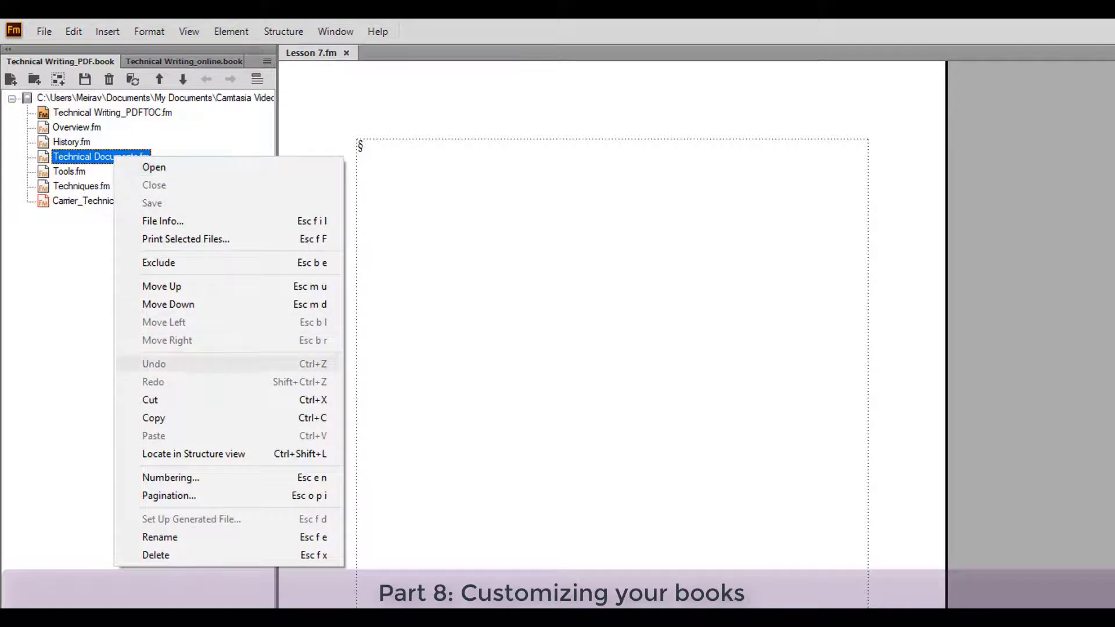
left_click(171, 477)
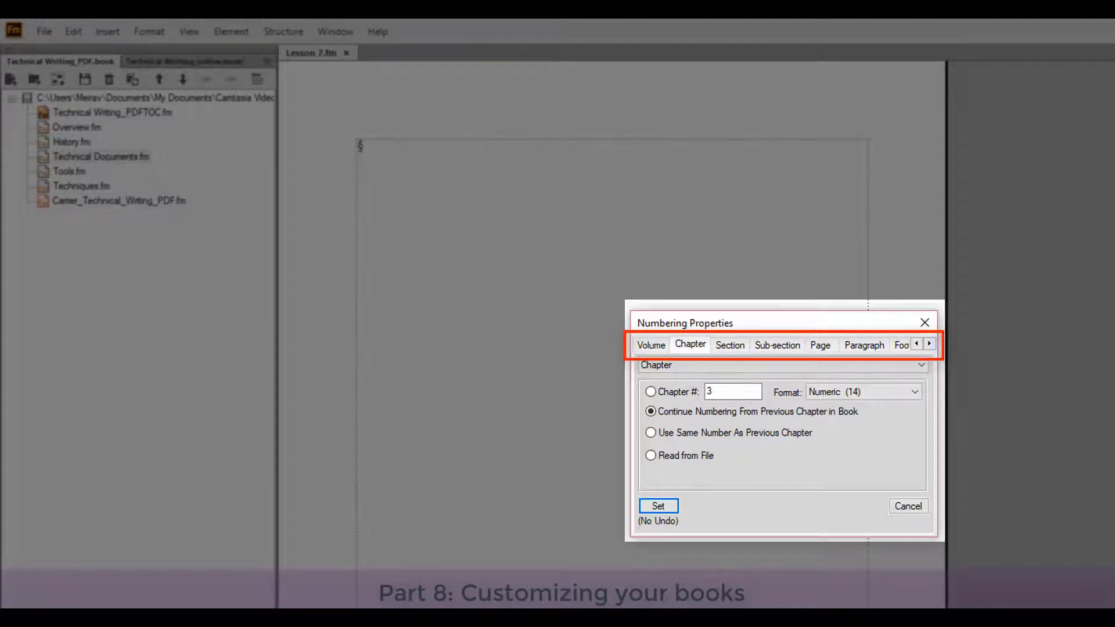
left_click(929, 344)
left_click(929, 344)
left_click(929, 344)
left_click(917, 344)
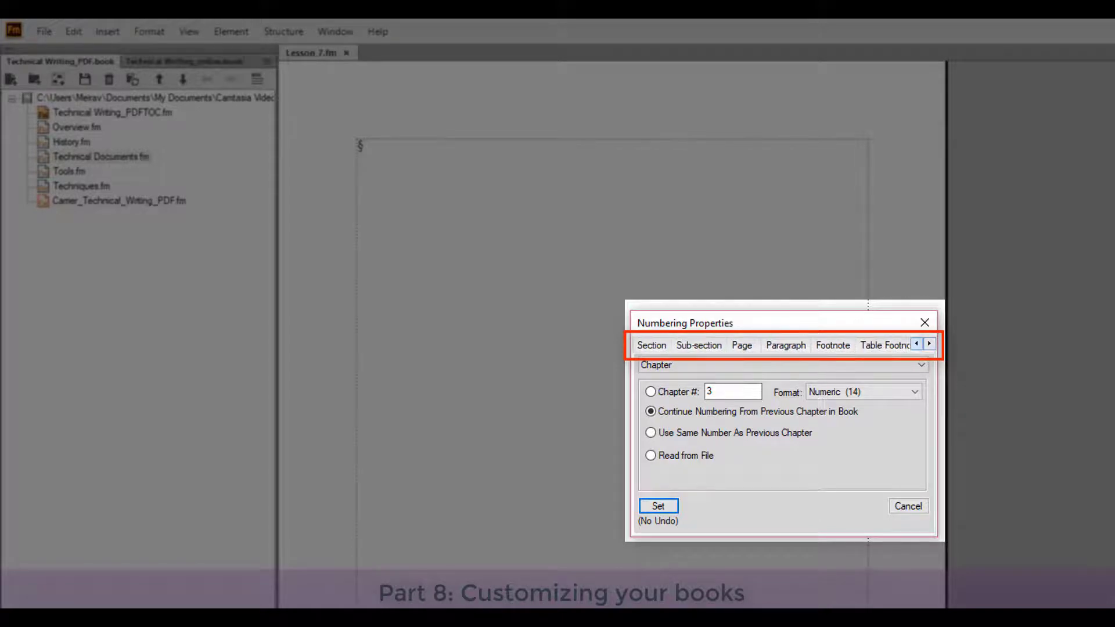
left_click(916, 343)
left_click(917, 344)
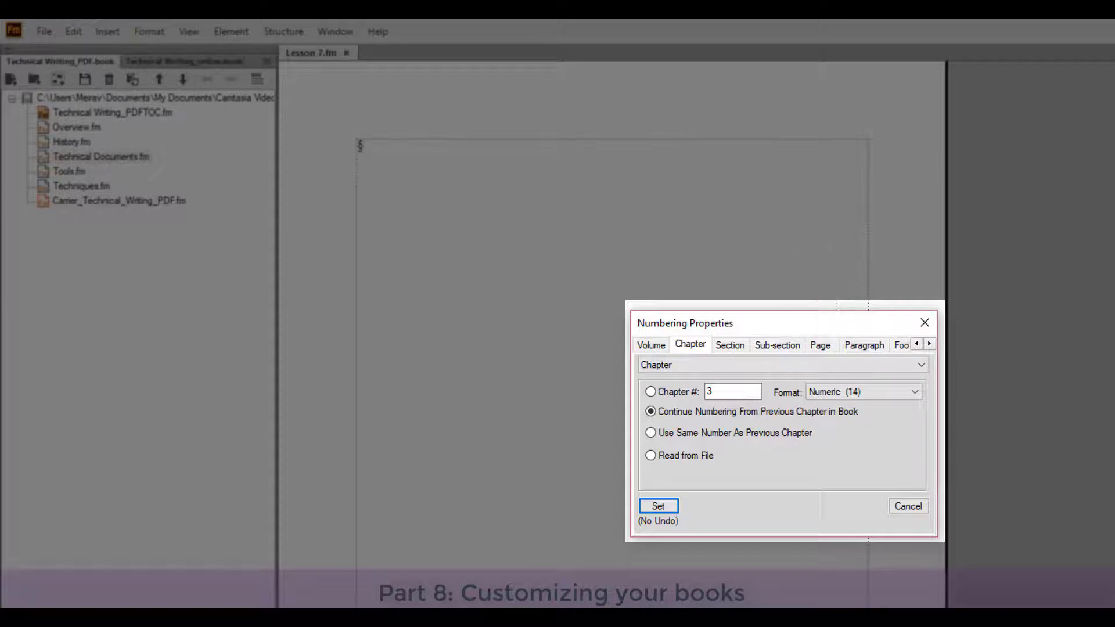
- Choose the roman (xiv) page number format for Technical Documents.fm, and cancel the numbering change
left_click(821, 345)
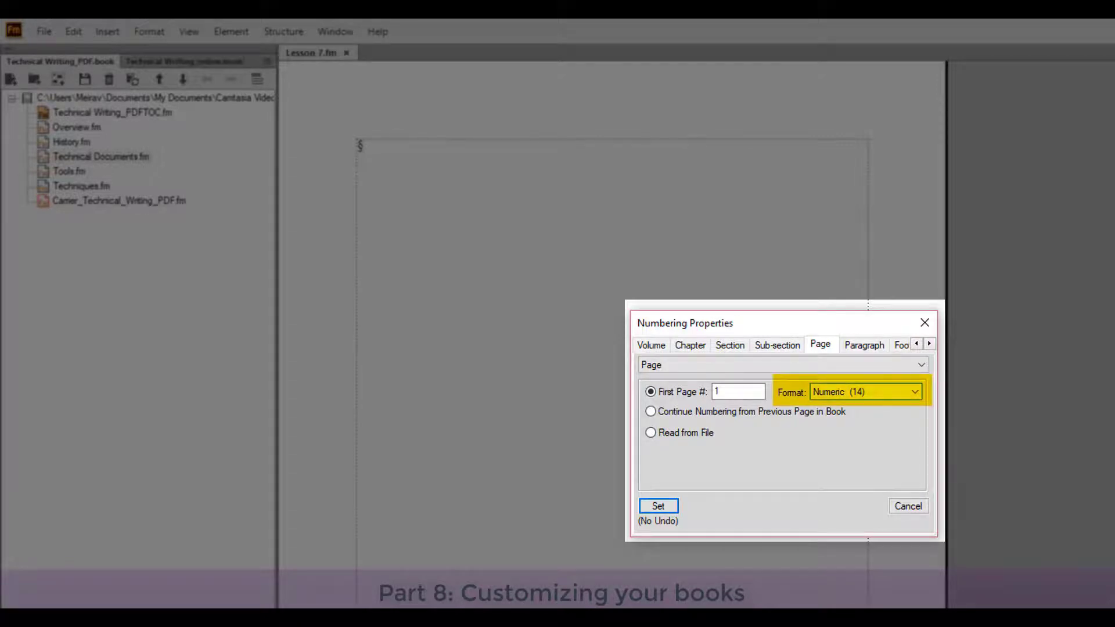
left_click(866, 392)
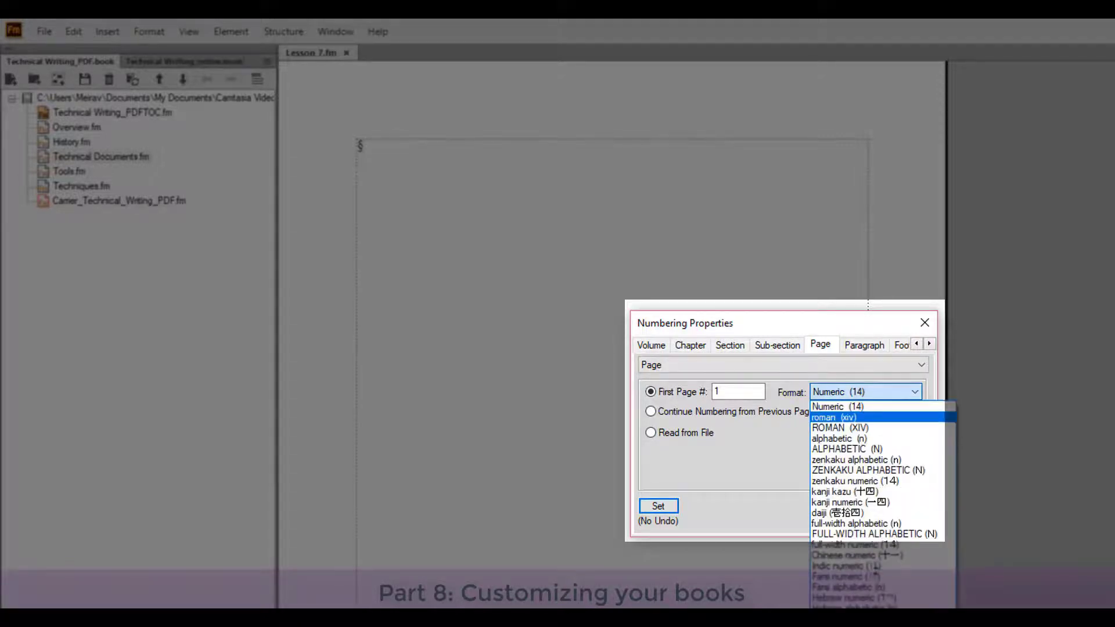
key("Return")
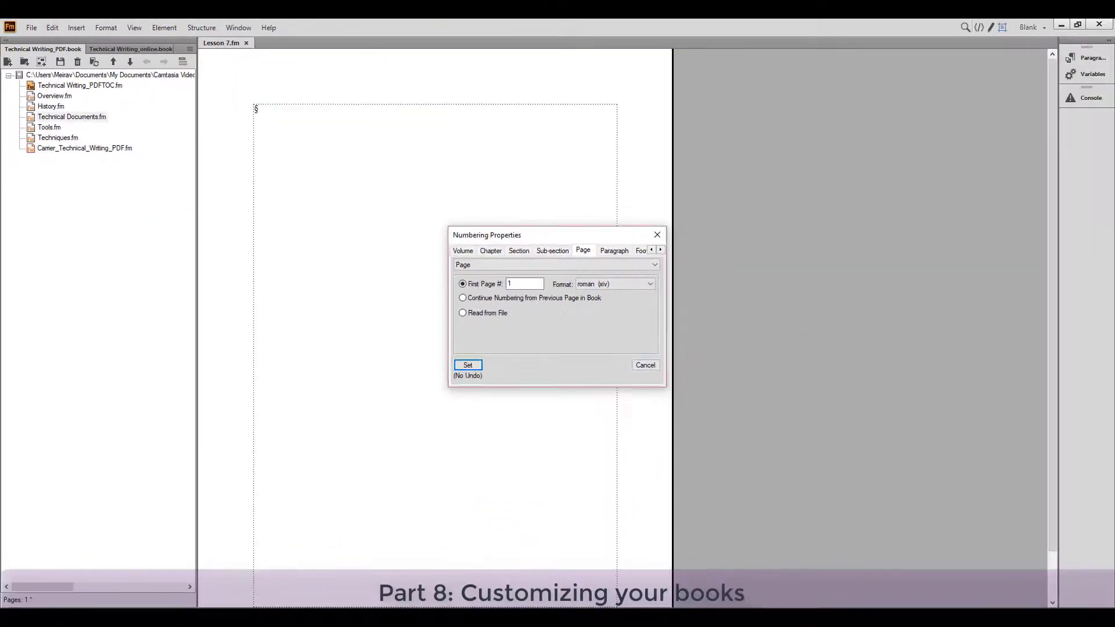
left_click(908, 507)
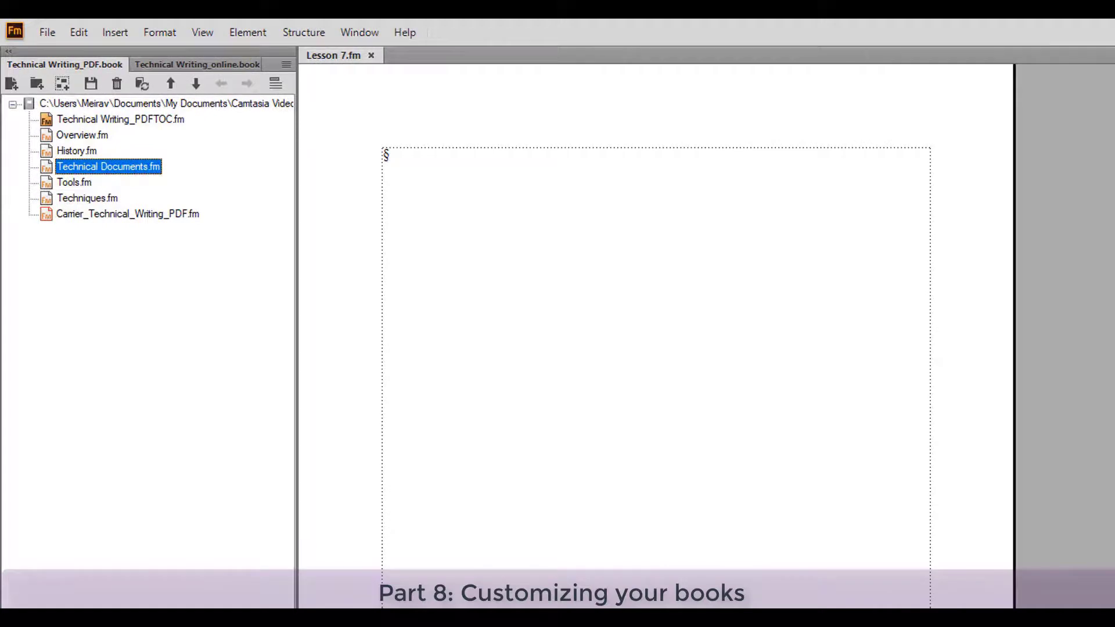
- Open the pagination settings of Tools.fm in the PDF book
right_click(77, 182)
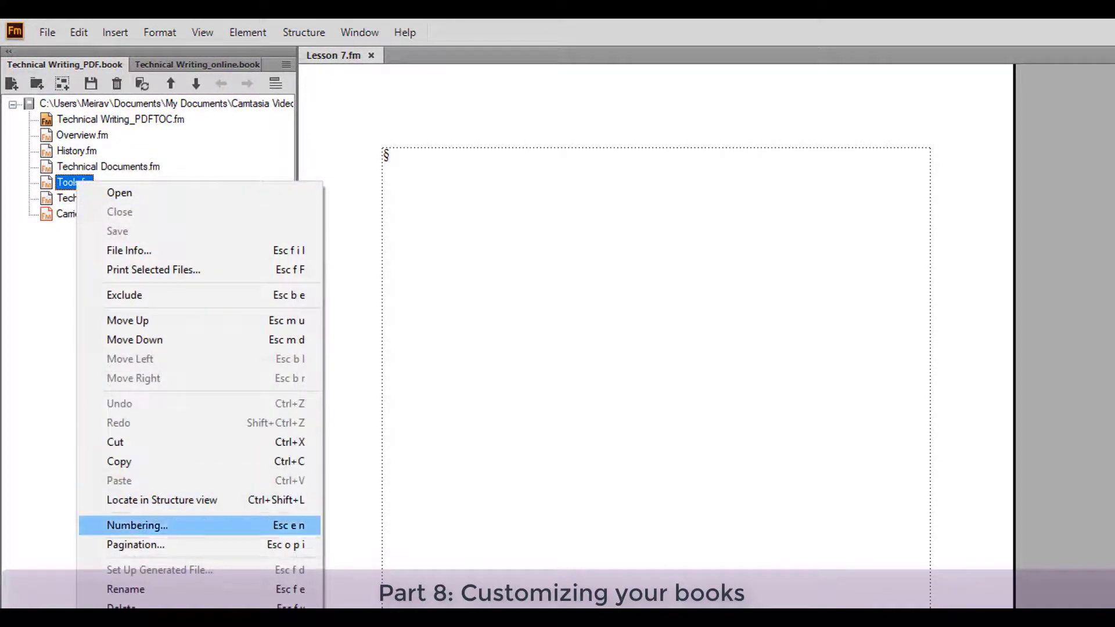
left_click(136, 544)
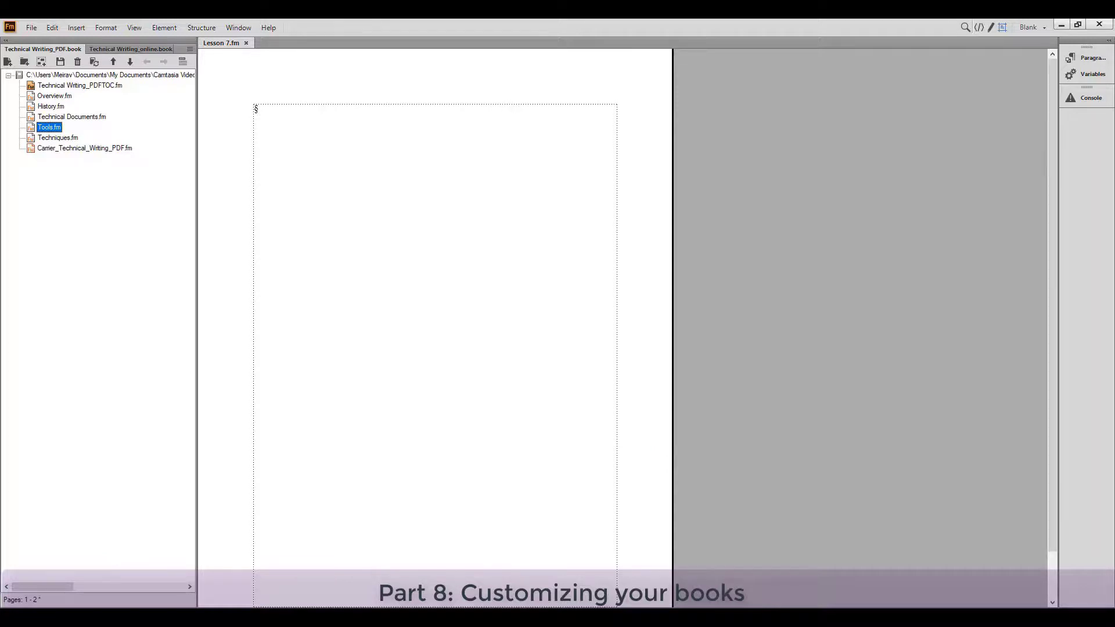
- Open Carrier_Technical_Writing_PDF.fm from the PDF book and display its master pages
double_click(85, 149)
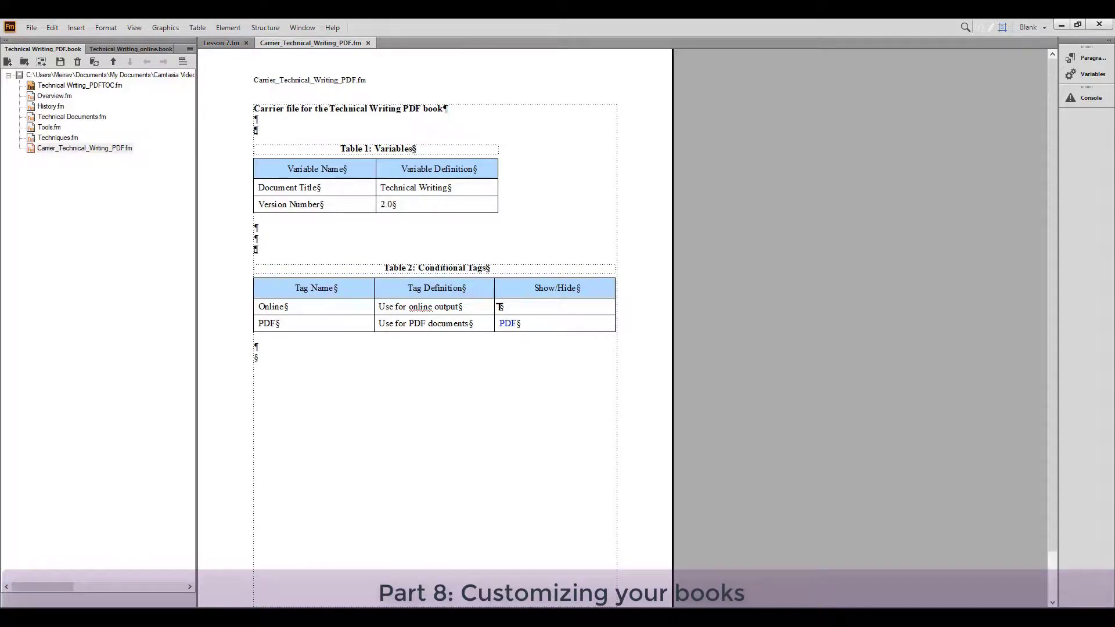
scroll(435, 326, "down", 3)
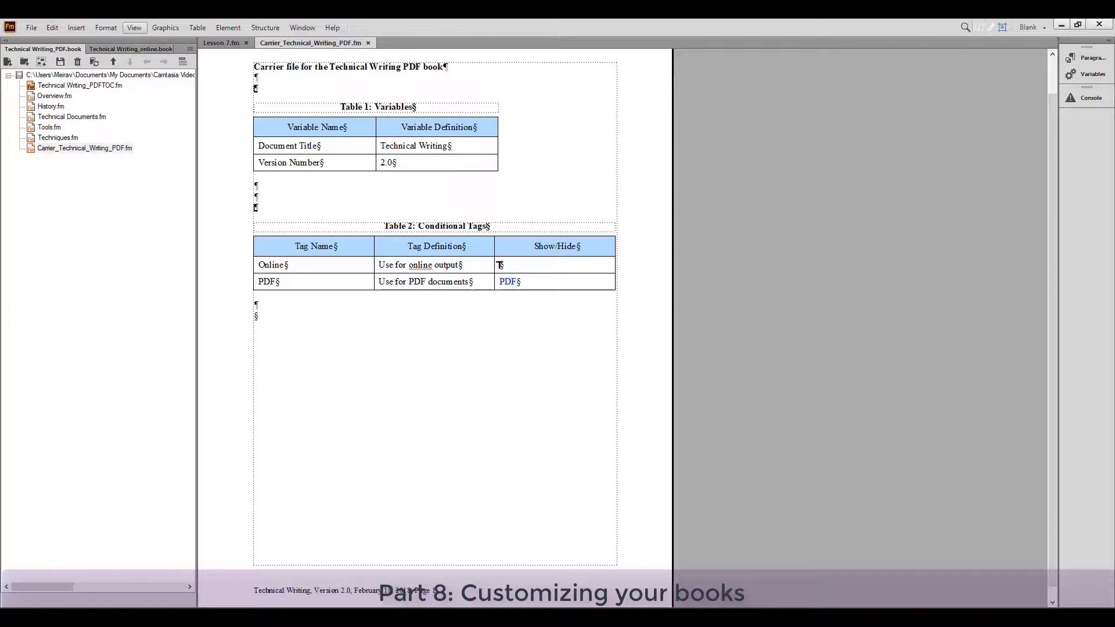
left_click(134, 27)
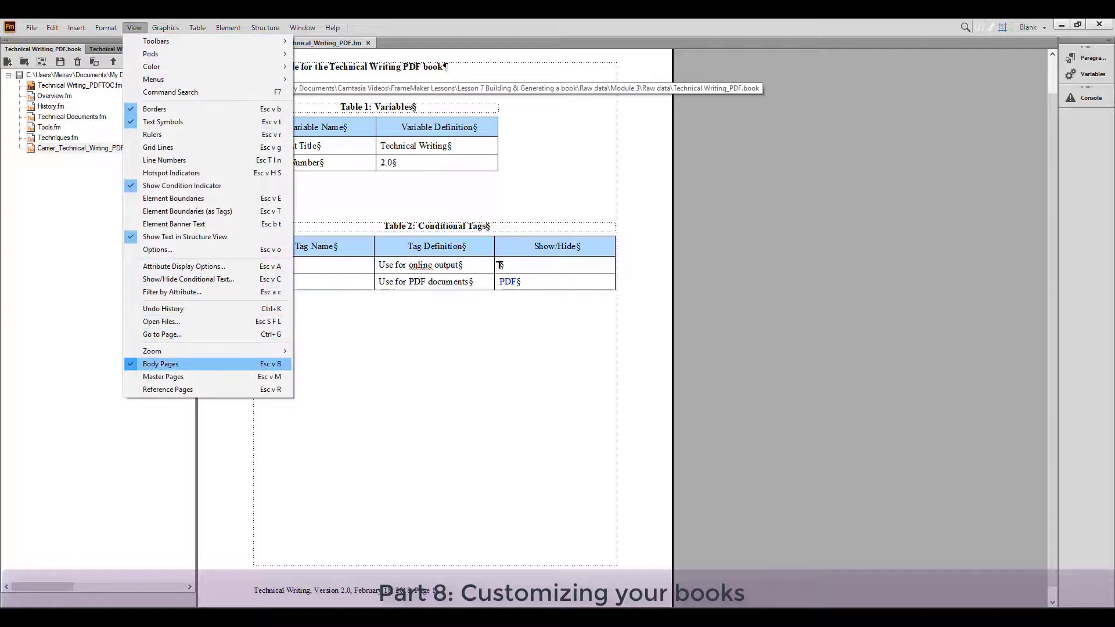
left_click(163, 377)
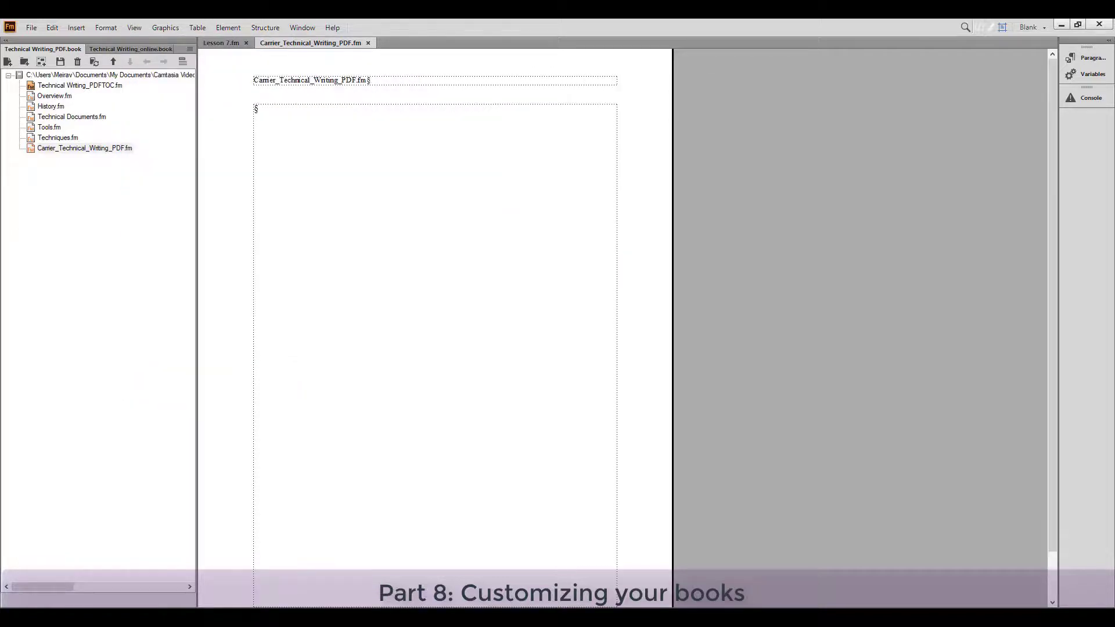
- Examine the variables in the master page's header and footer: file name, document title, version number, date and page number
left_click(311, 80)
scroll(436, 325, "down", 1)
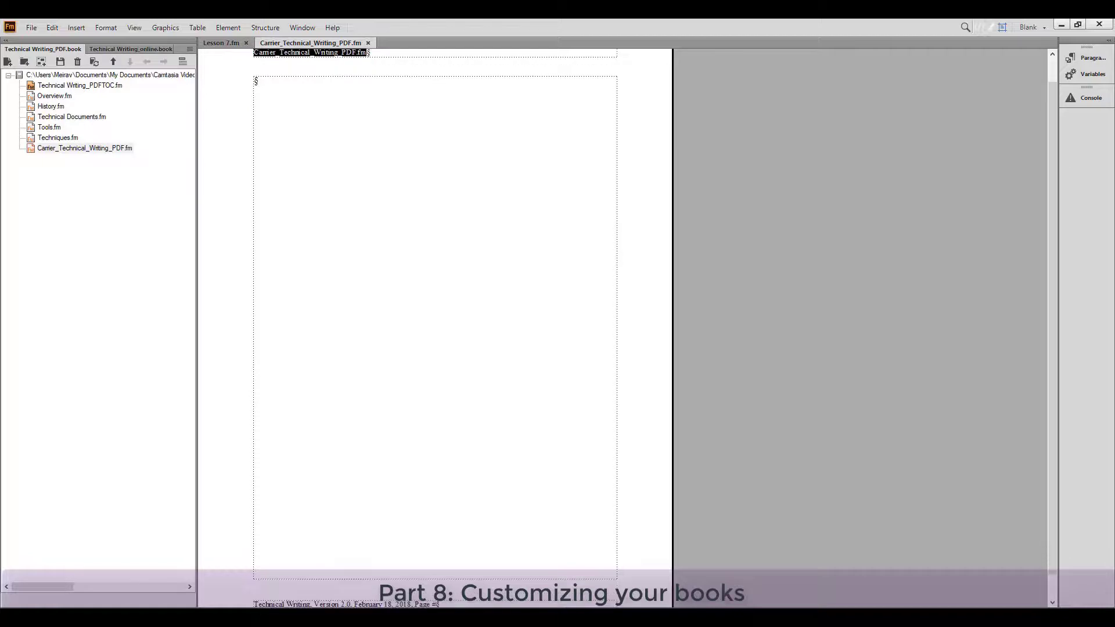
scroll(436, 325, "down", 1)
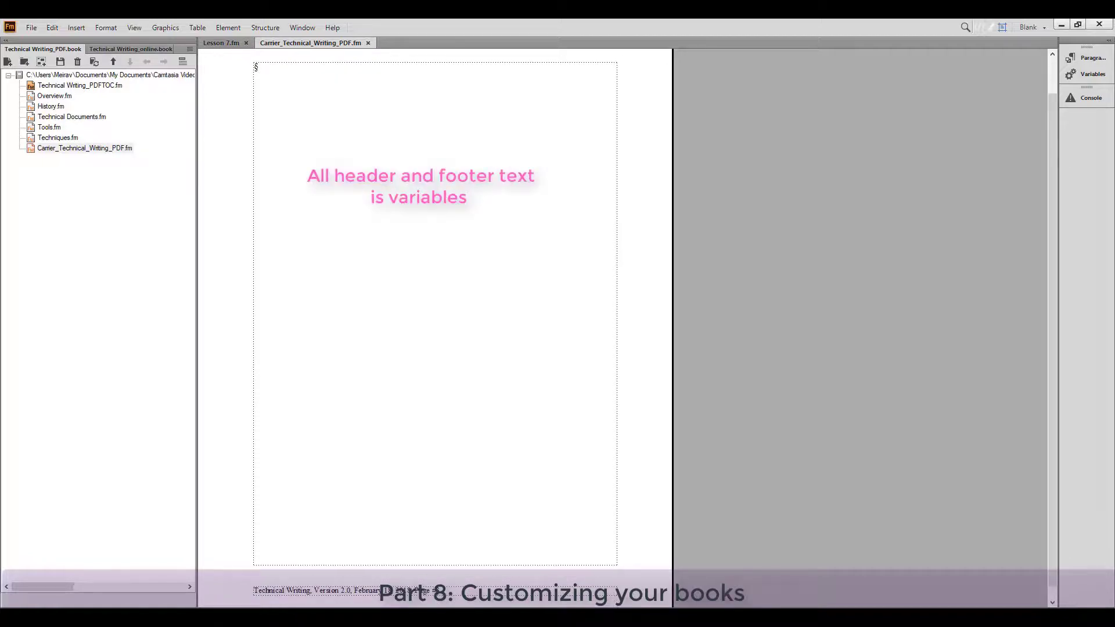
left_click(281, 590)
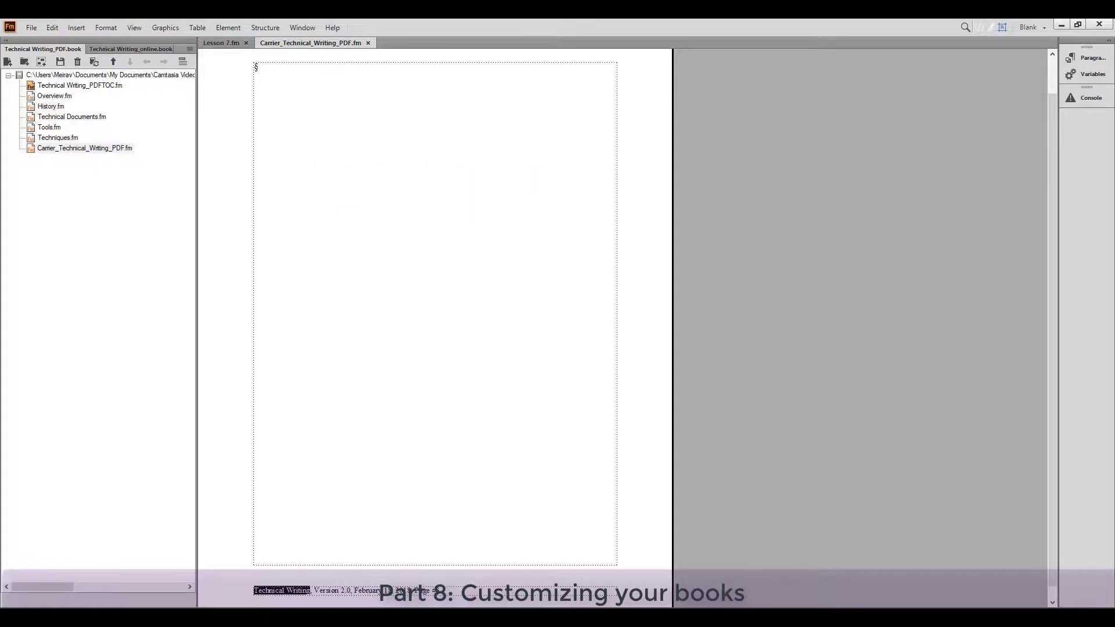
left_click(345, 590)
left_click(374, 591)
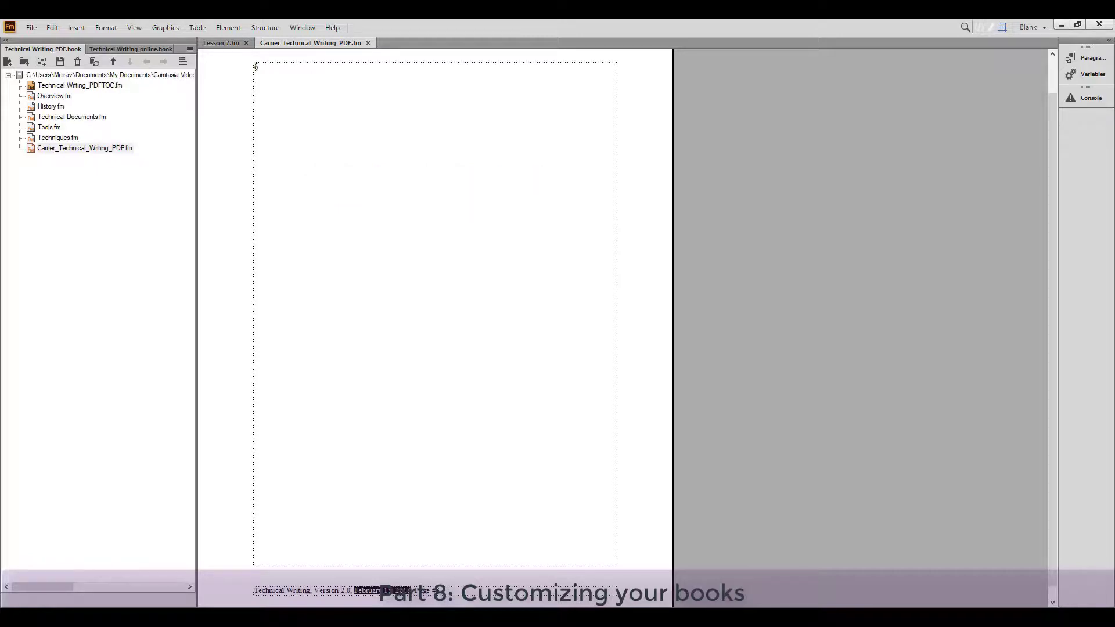
left_click(434, 591)
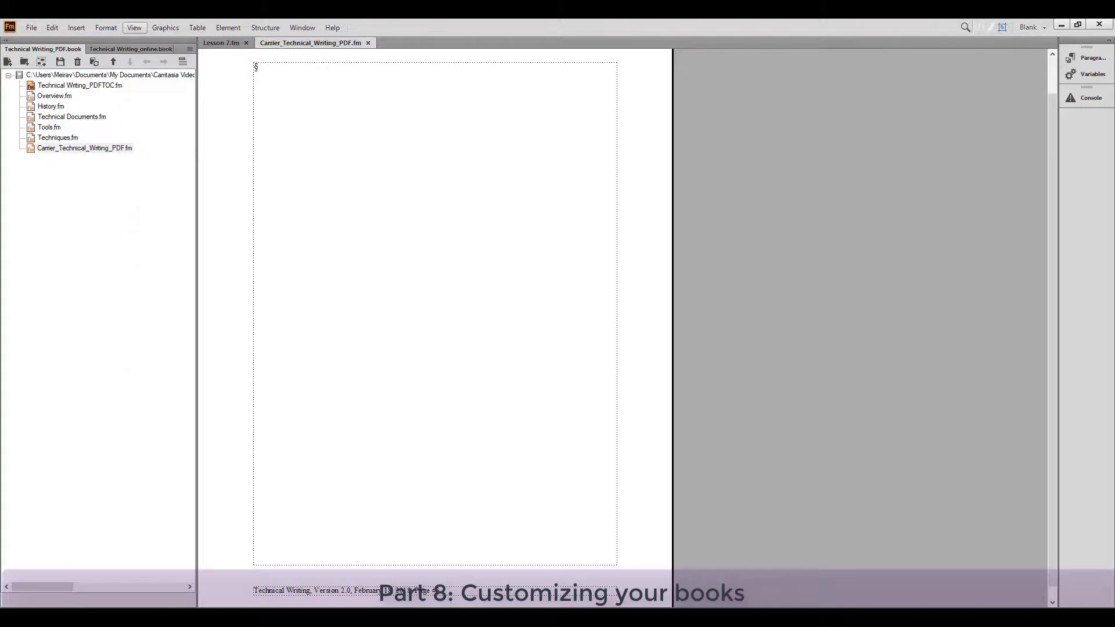
- Return the PDF carrier file to its body pages and close the document
left_click(134, 28)
left_click(161, 363)
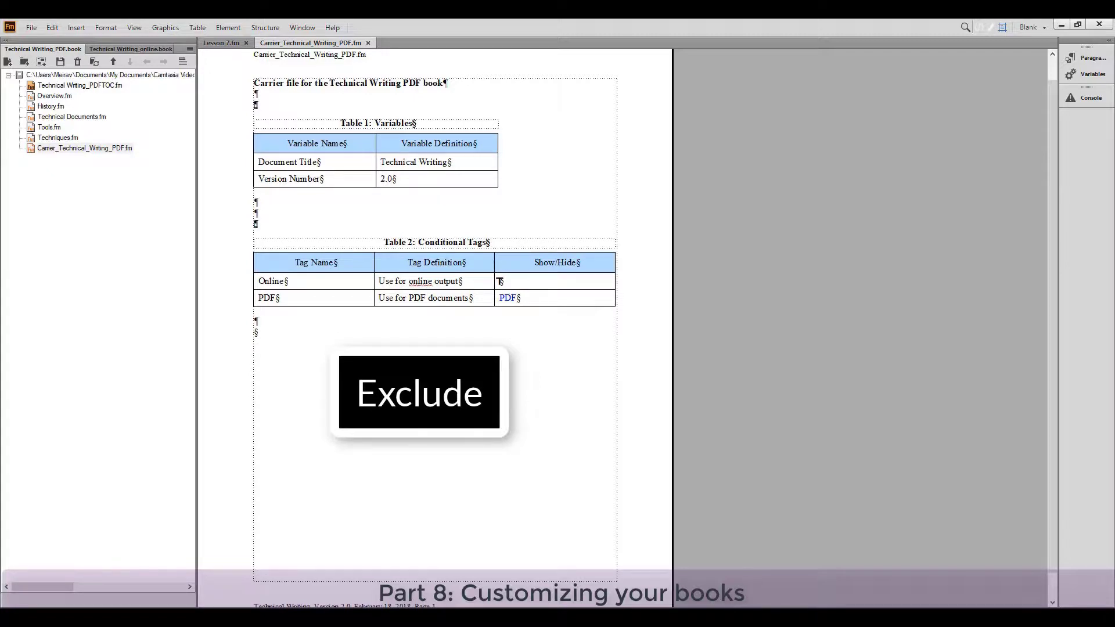
left_click(368, 43)
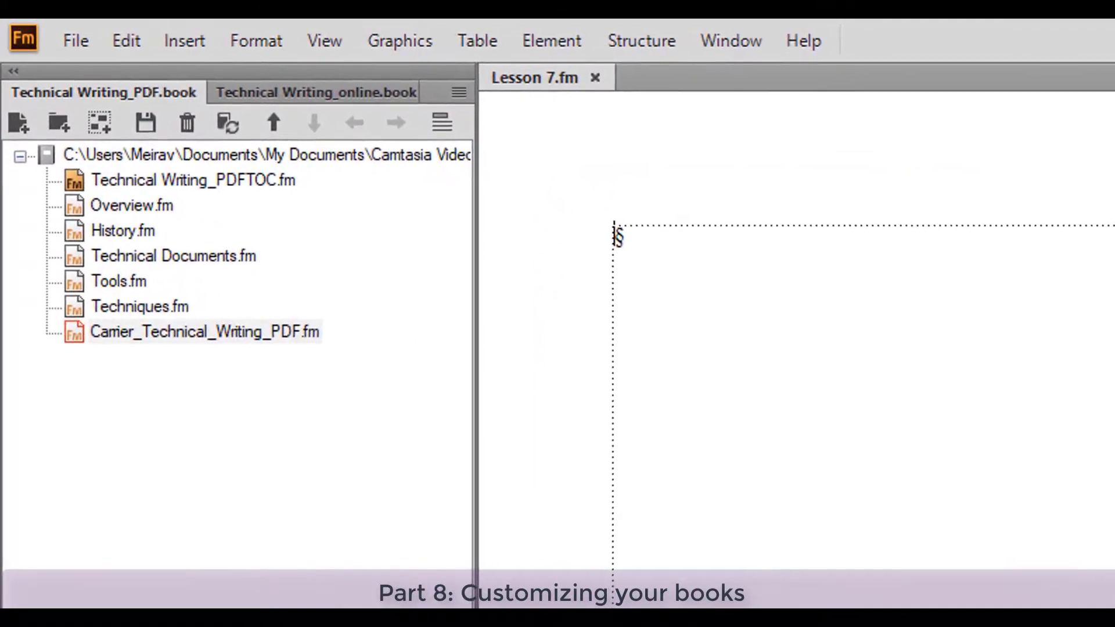
- Open Overview.fm from Technical Writing_online.book and show the Heading1 numbering settings in the Paragraph Designer
left_click(325, 89)
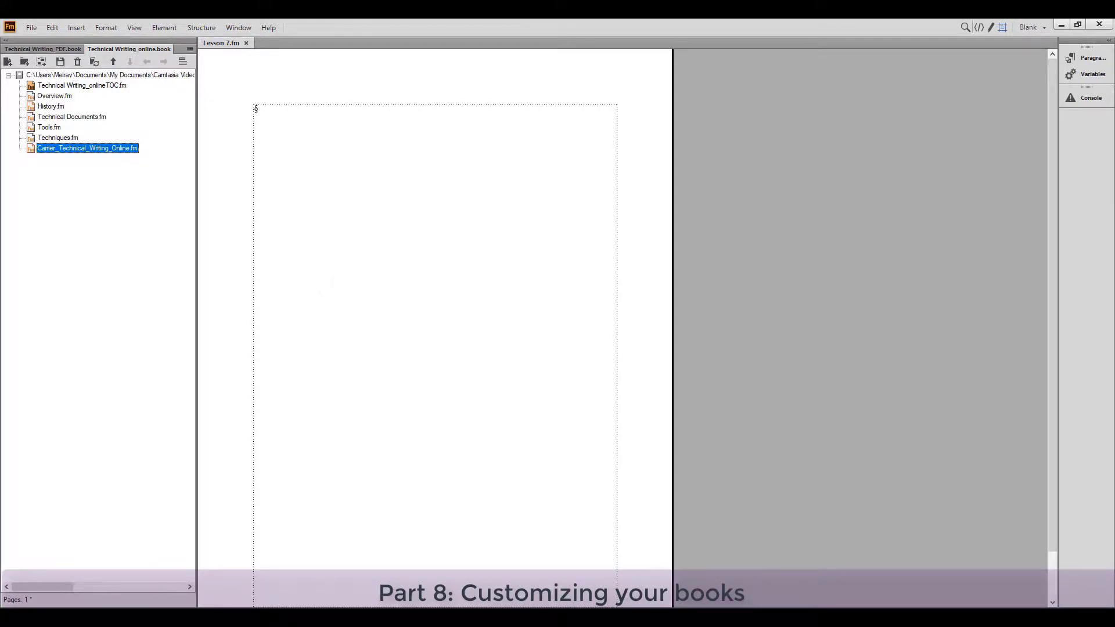
double_click(55, 96)
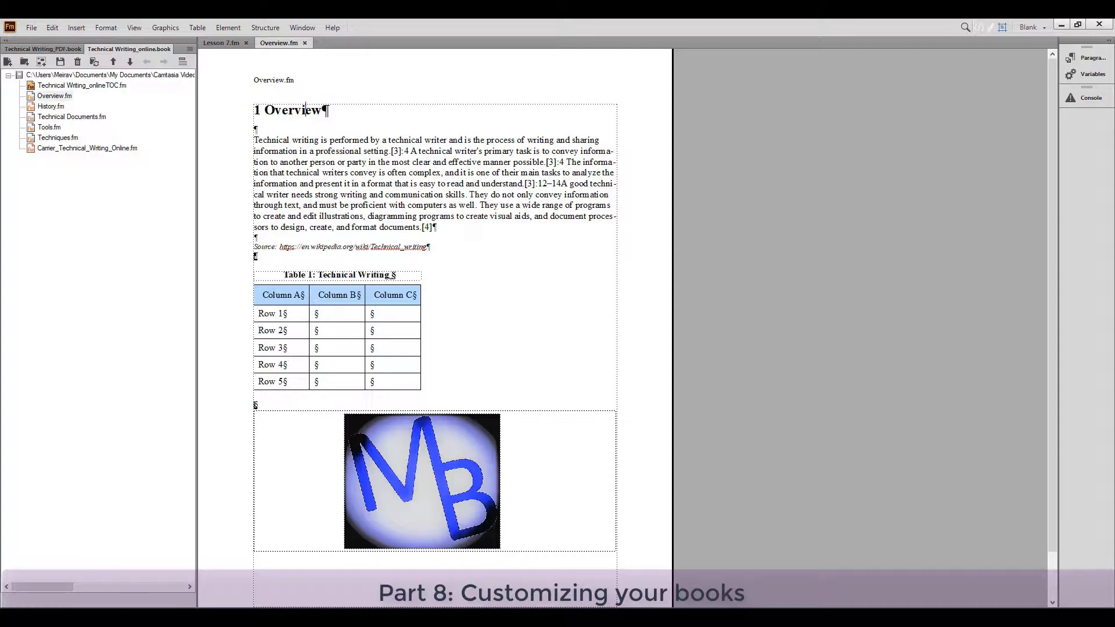
left_click(106, 28)
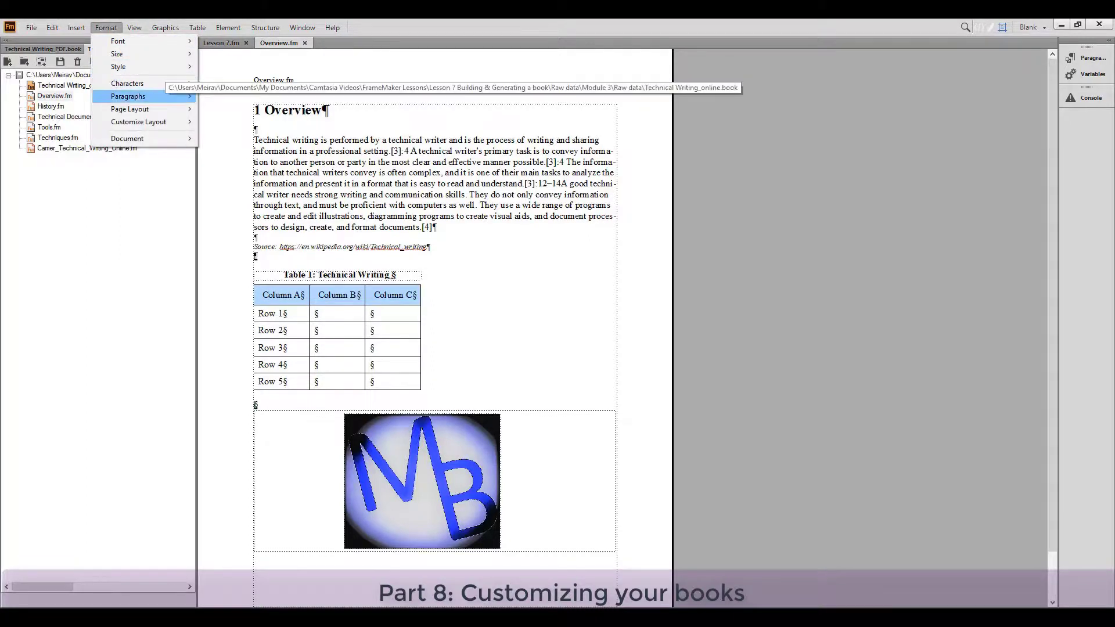
mouse_move(127, 96)
left_click(230, 92)
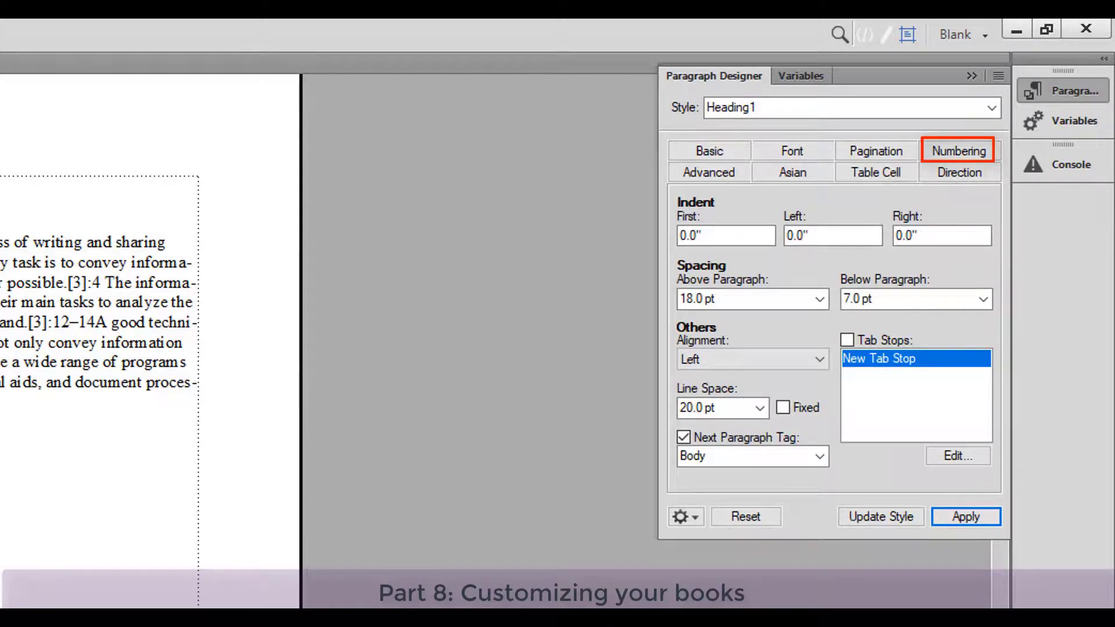
left_click(960, 151)
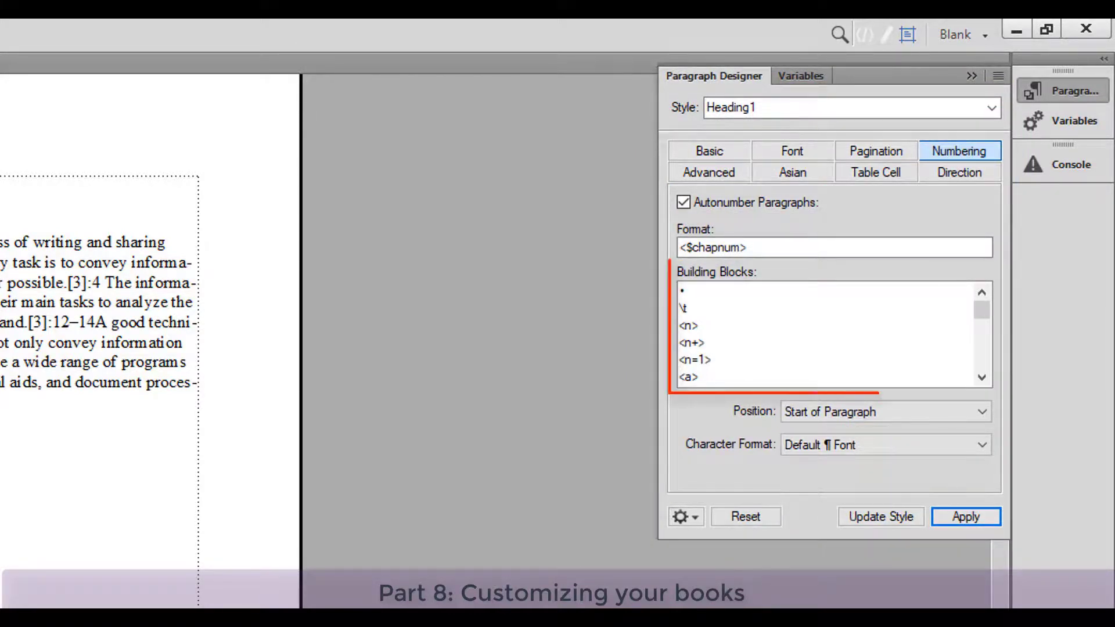
- Append the <$chapnum> building block to the Heading1 autonumber format
left_click(747, 247)
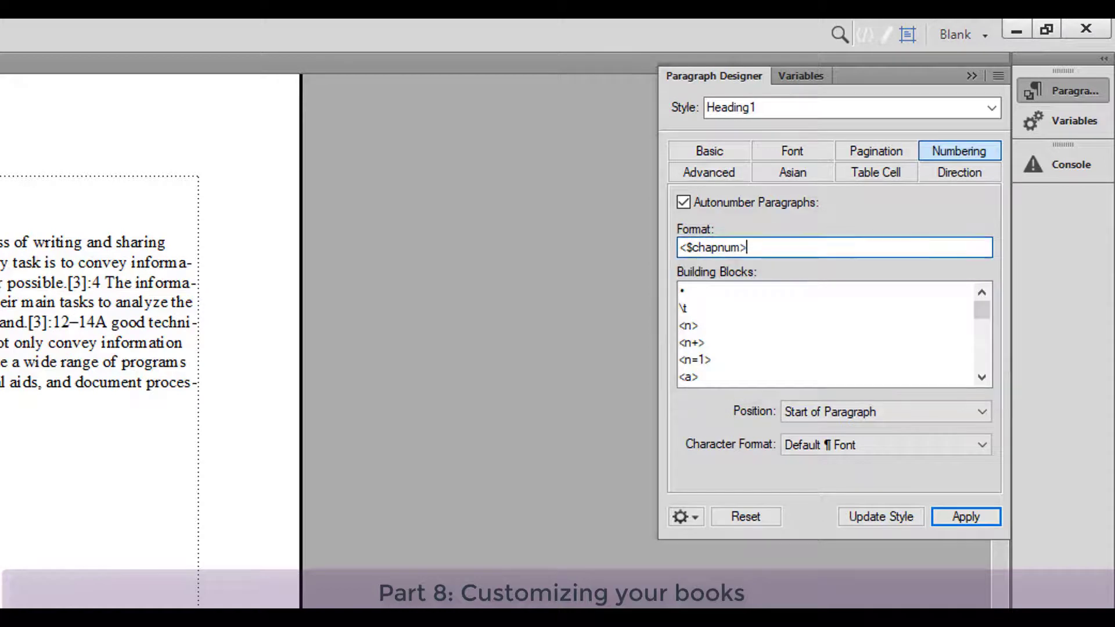
left_click(981, 378)
left_click(981, 378)
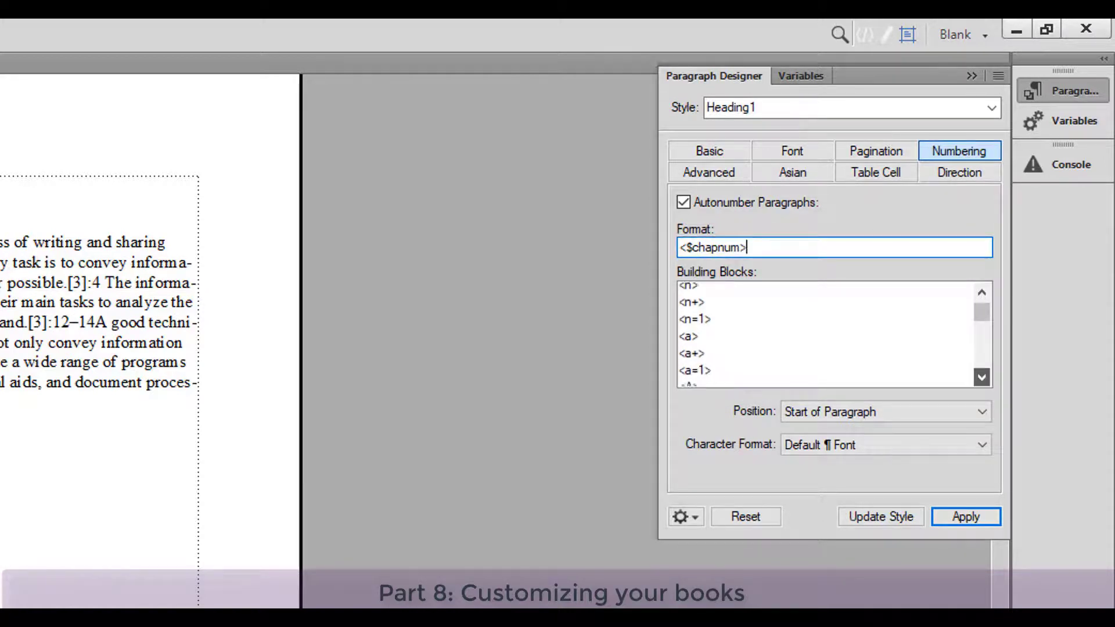
left_click(982, 378)
left_click(982, 378)
left_click(981, 378)
left_click(982, 378)
left_click(982, 378)
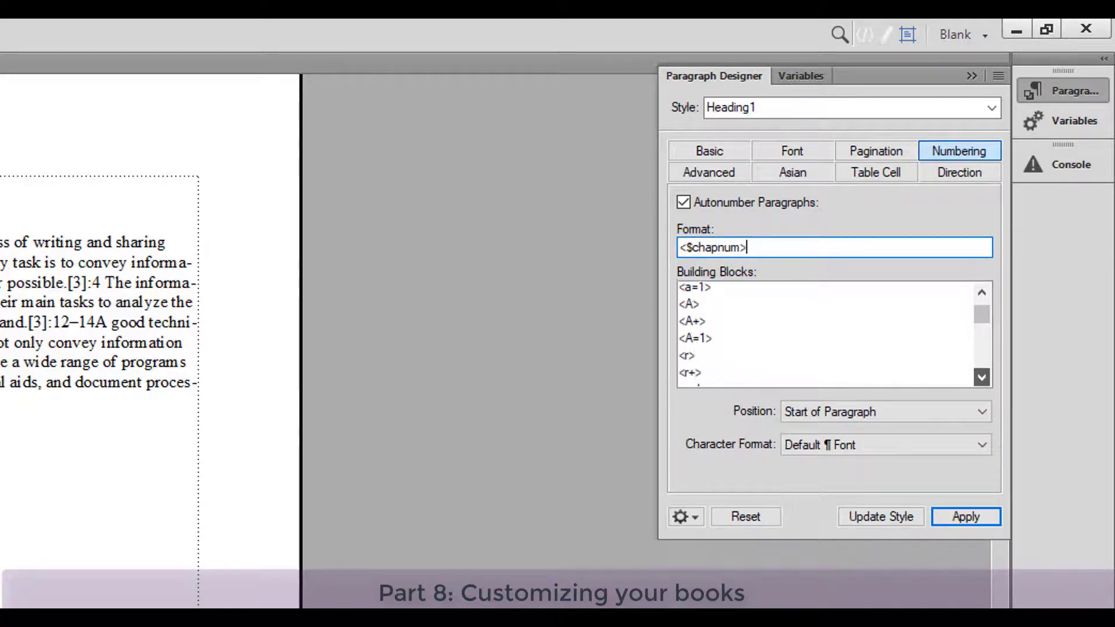
left_click(982, 378)
left_click(981, 377)
left_click(982, 377)
left_click(982, 378)
left_click(982, 378)
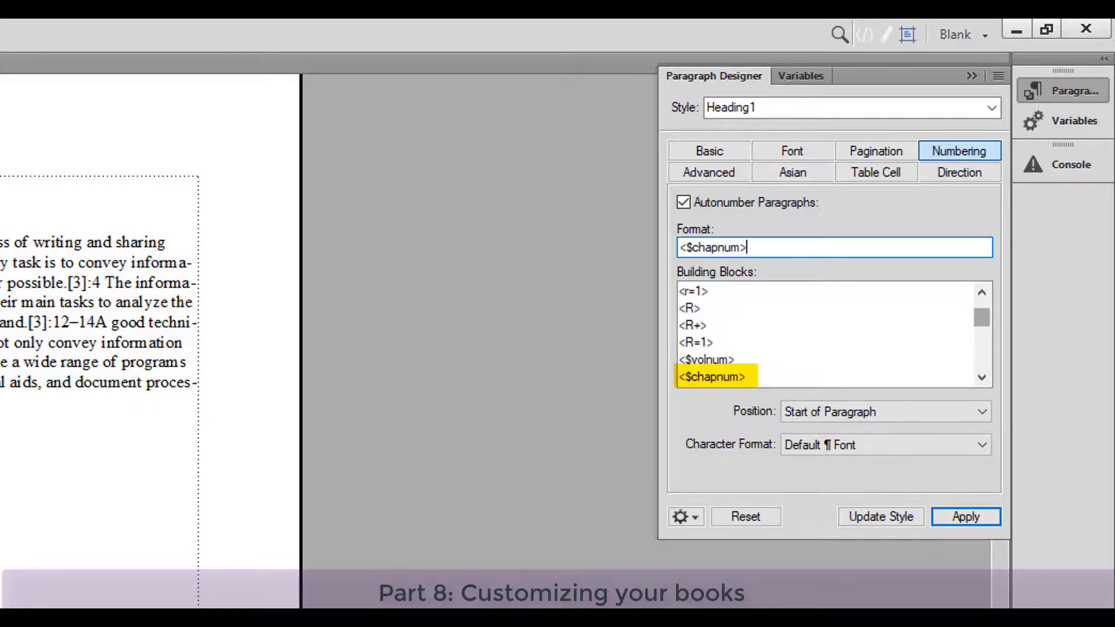
left_click(712, 376)
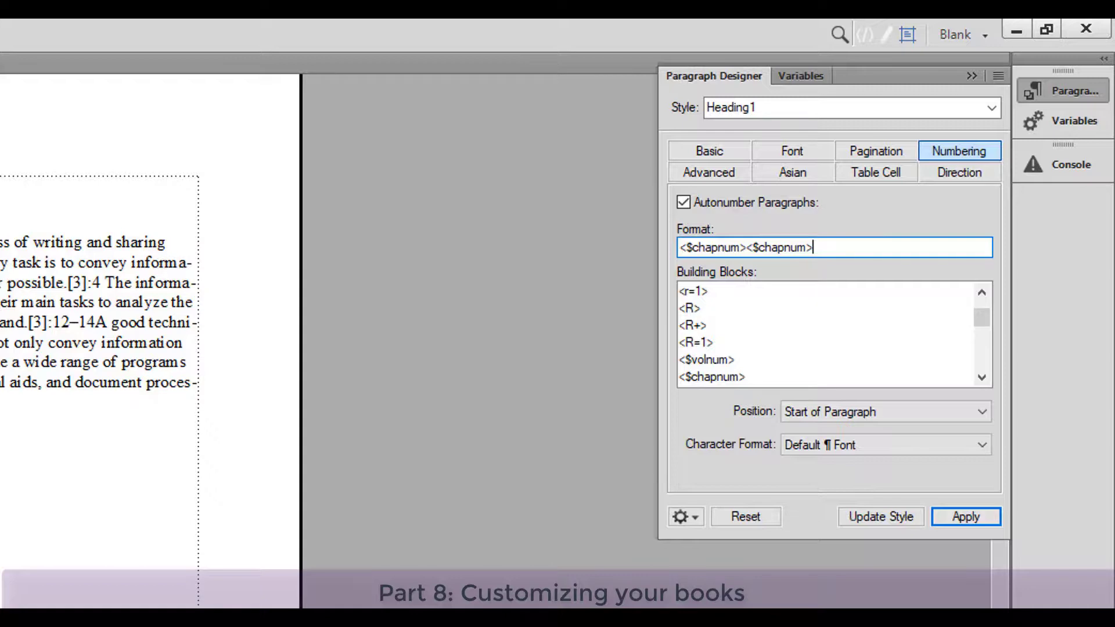
- Remove the second <$chapnum> from the end of the Heading1 autonumber format
key("shift+Left")
key("shift+Left")
key("shift+Left")
key("shift+Left")
key("shift+Left")
key("shift+Left")
key("shift+Left")
key("shift+Left")
key("shift+Left")
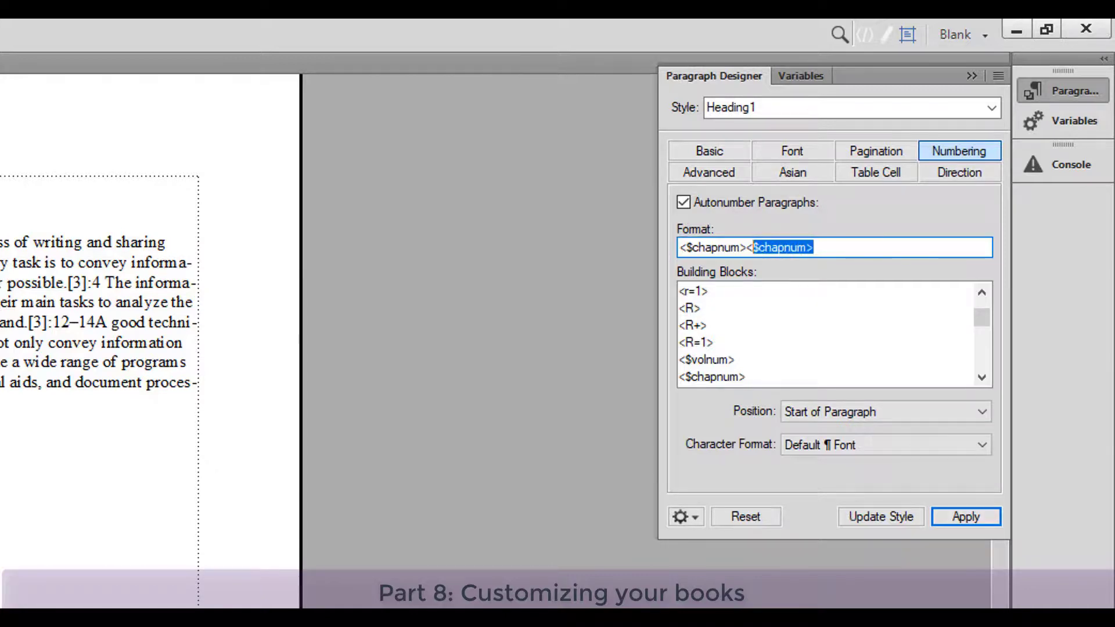
key("shift+Left")
key("BackSpace")
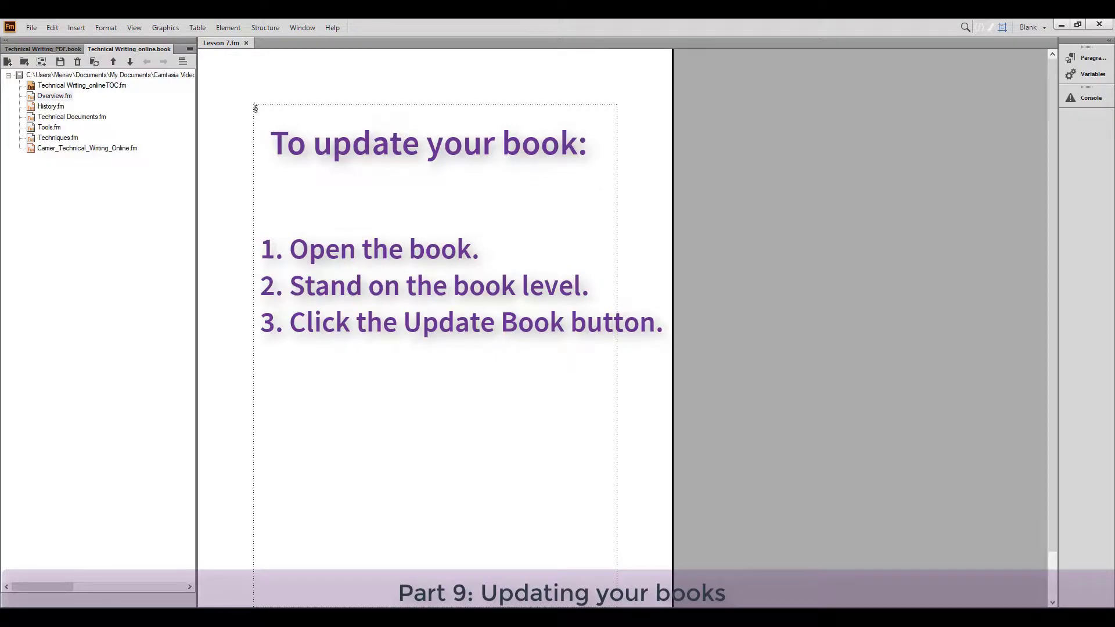
- Update Technical Writing_online.book with numbering, all cross-references and the generated table of contents, and close the book error log
left_click(110, 75)
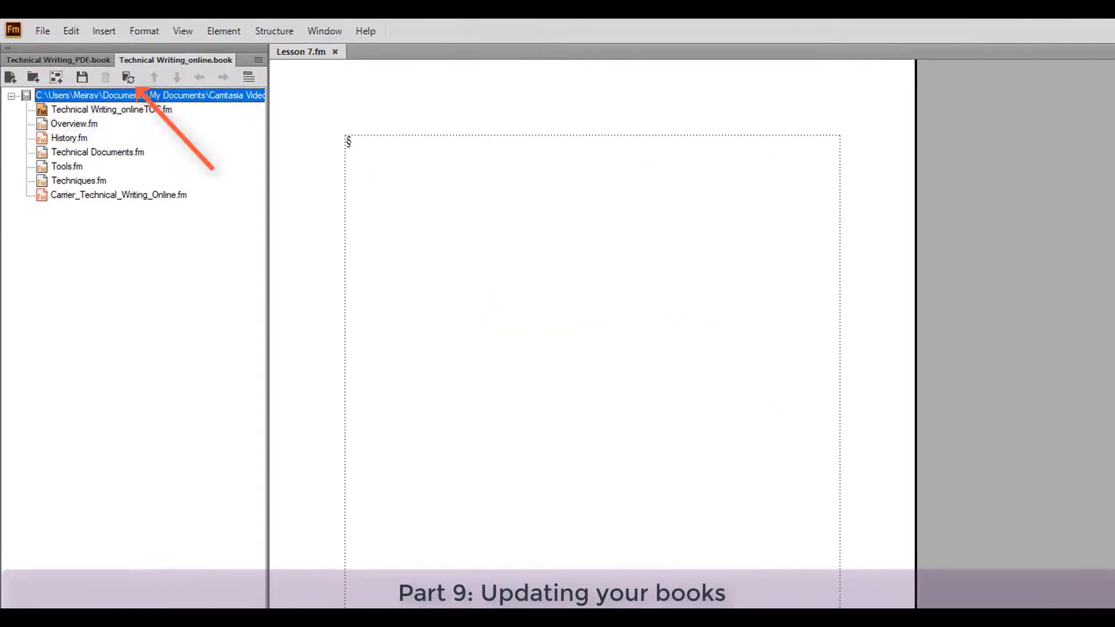
left_click(128, 77)
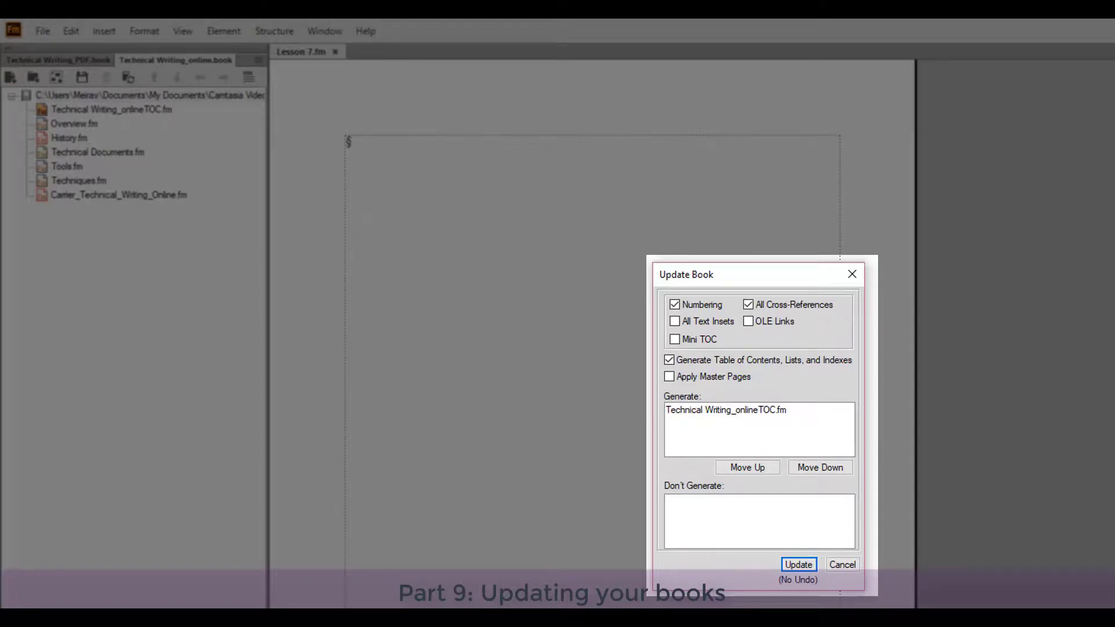
key("Return")
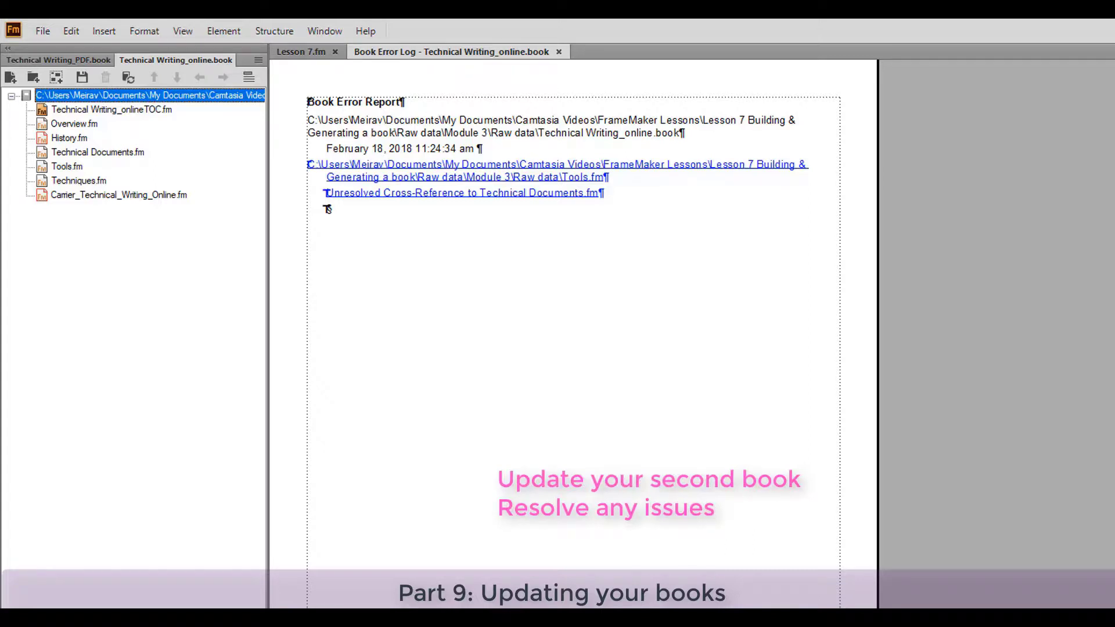
left_click(559, 52)
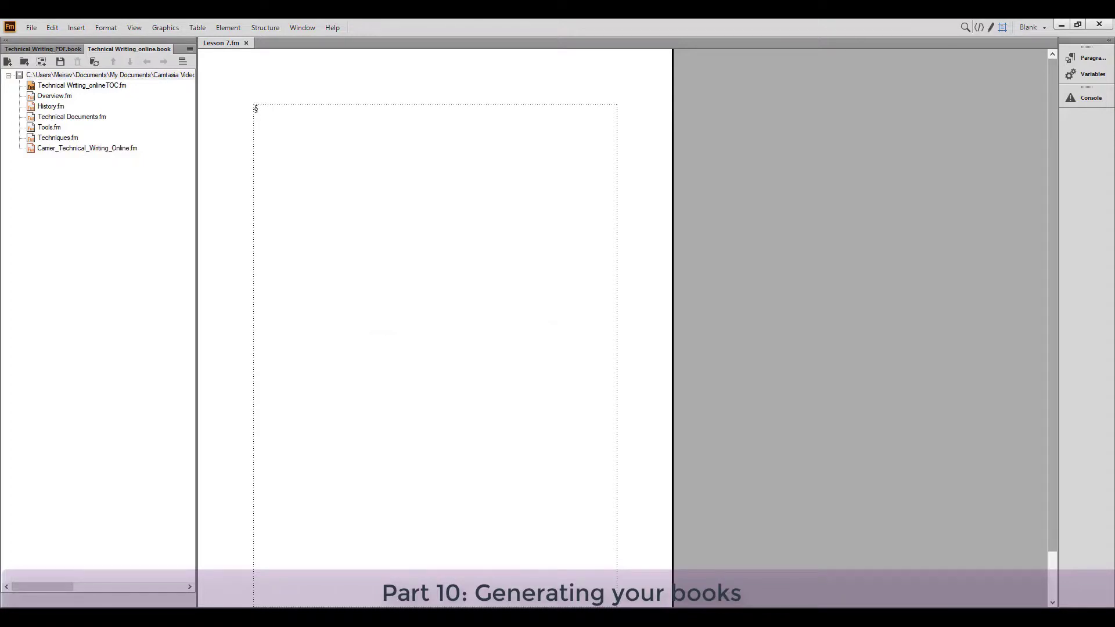
- Save the online book's files as Technical Writing_online.pdf, with the generated PDF set to be viewed in Acrobat
left_click(54, 95)
left_click(31, 27)
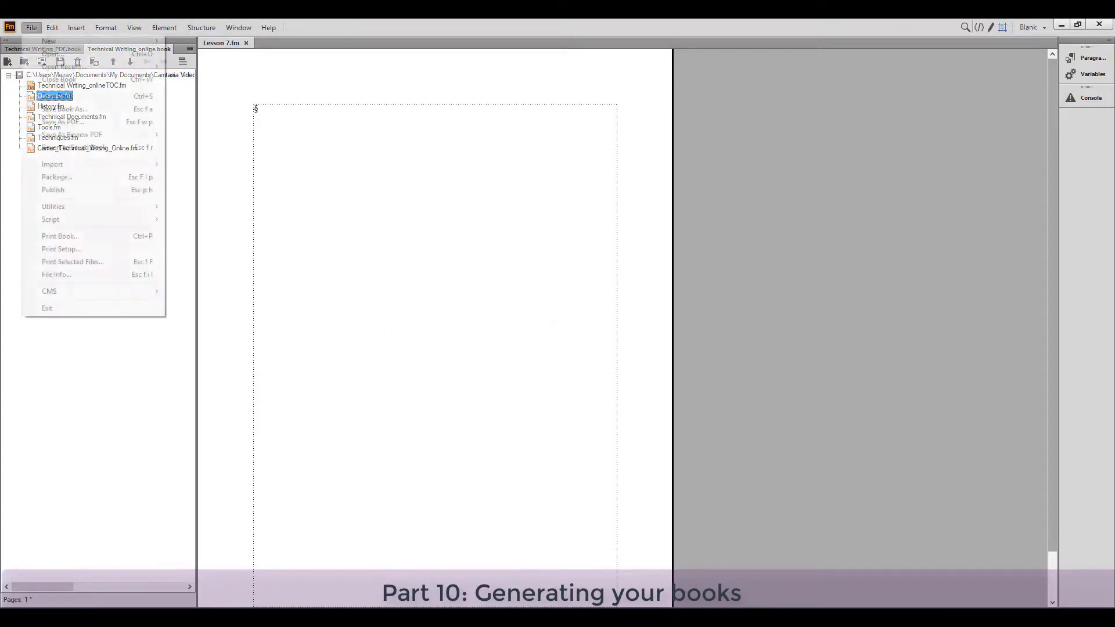
left_click(63, 122)
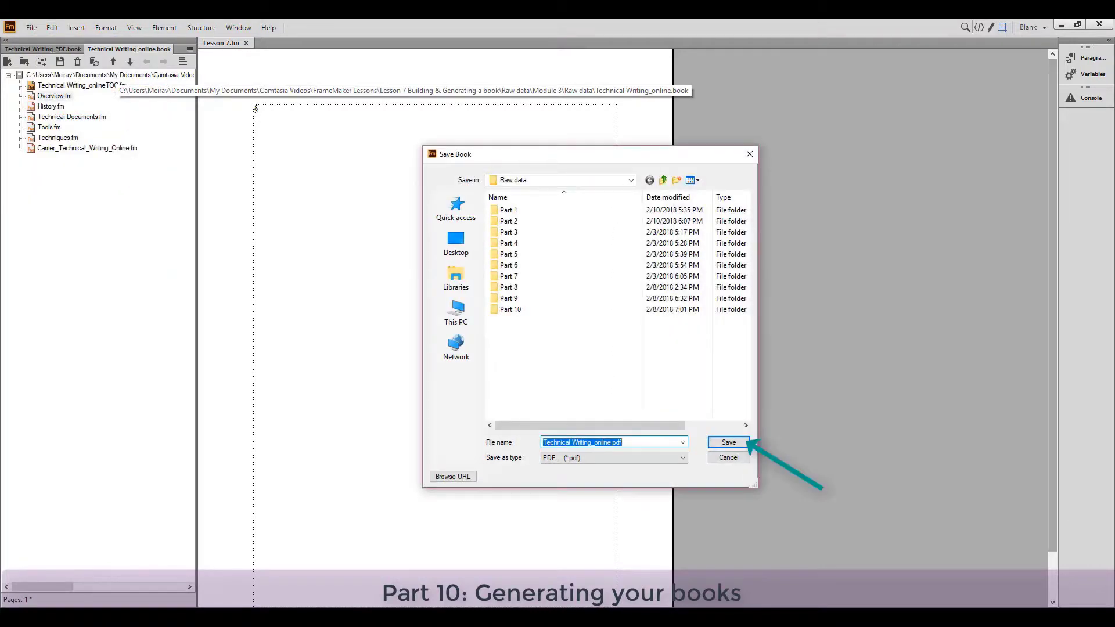
key("Return")
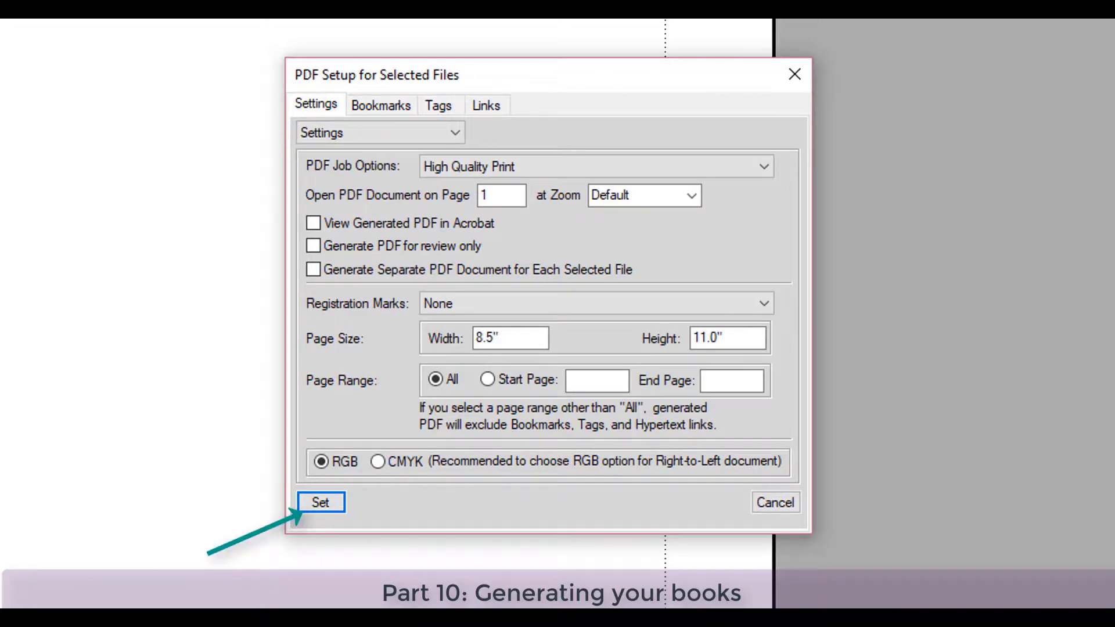
left_click(313, 223)
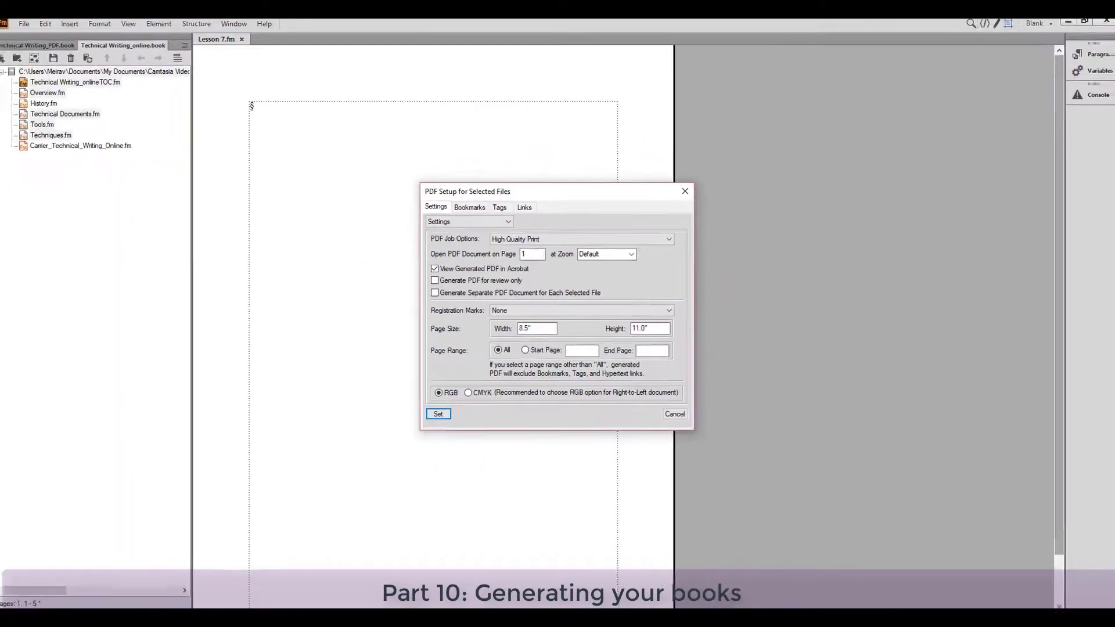
left_click(320, 502)
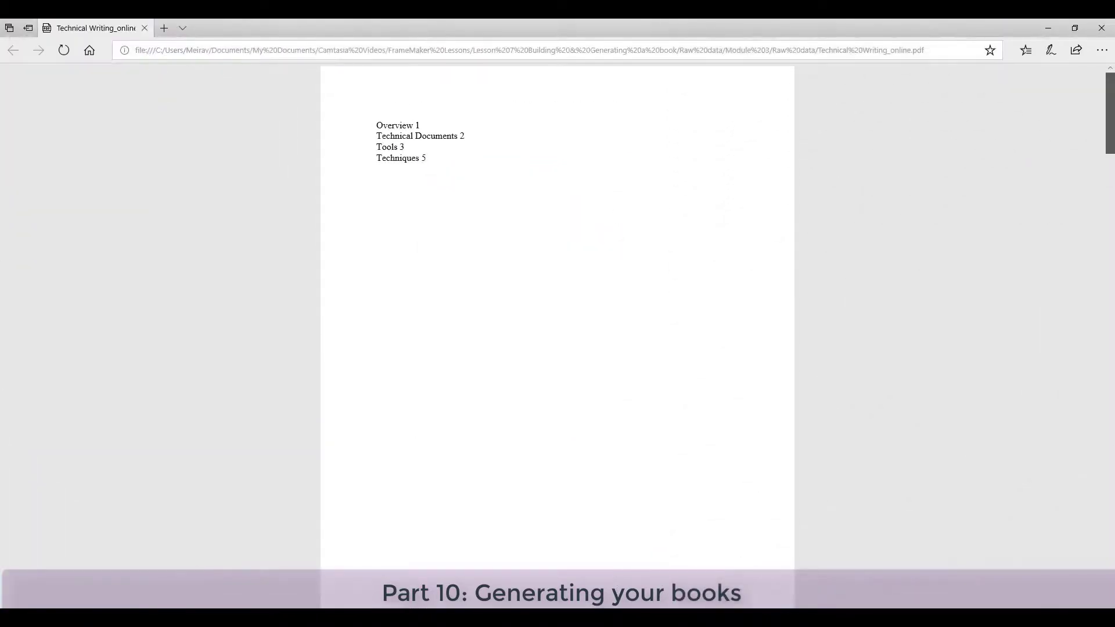
- Review the generated PDF from the table of contents to the Techniques chapter, checking chapter numbers, headers, footers and cross-references
scroll(558, 337, "down", 6)
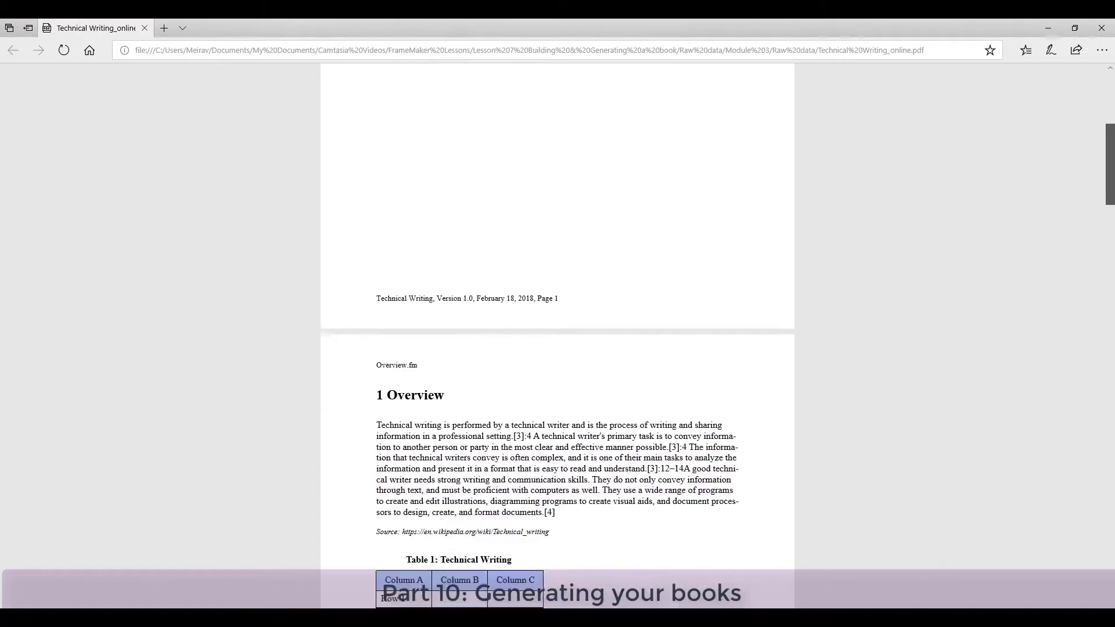
scroll(558, 337, "down", 5)
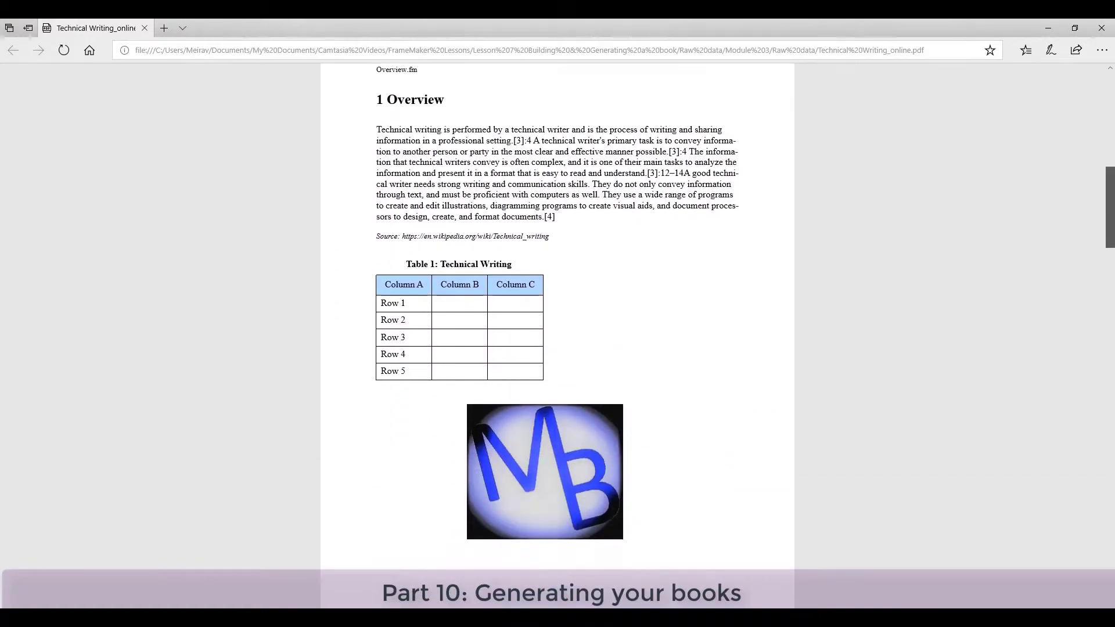
scroll(558, 336, "down", 8)
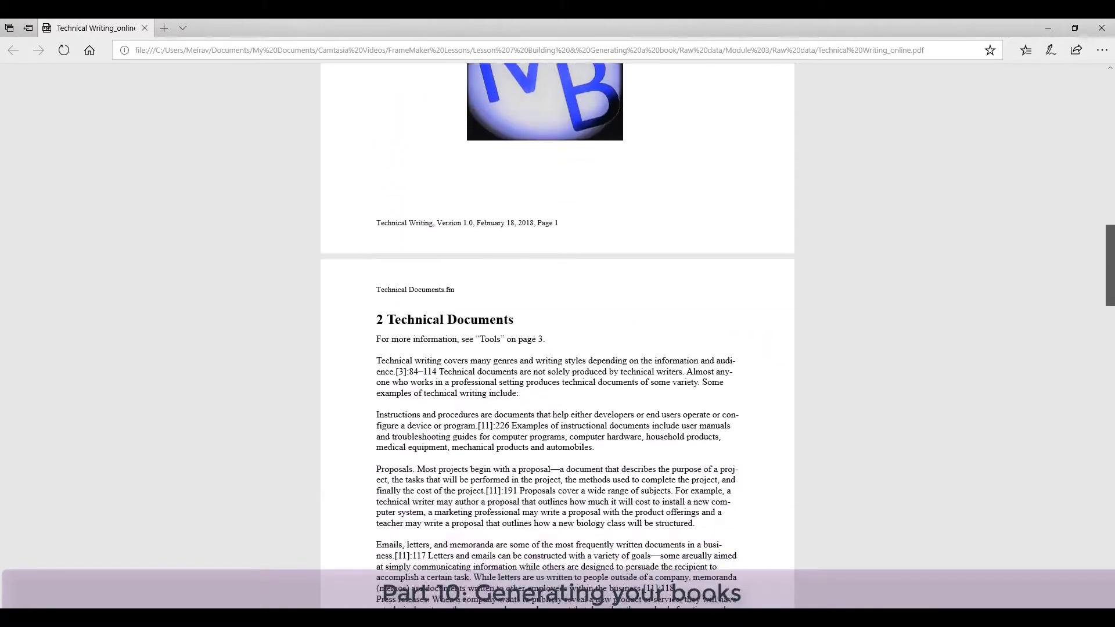
scroll(557, 337, "down", 4)
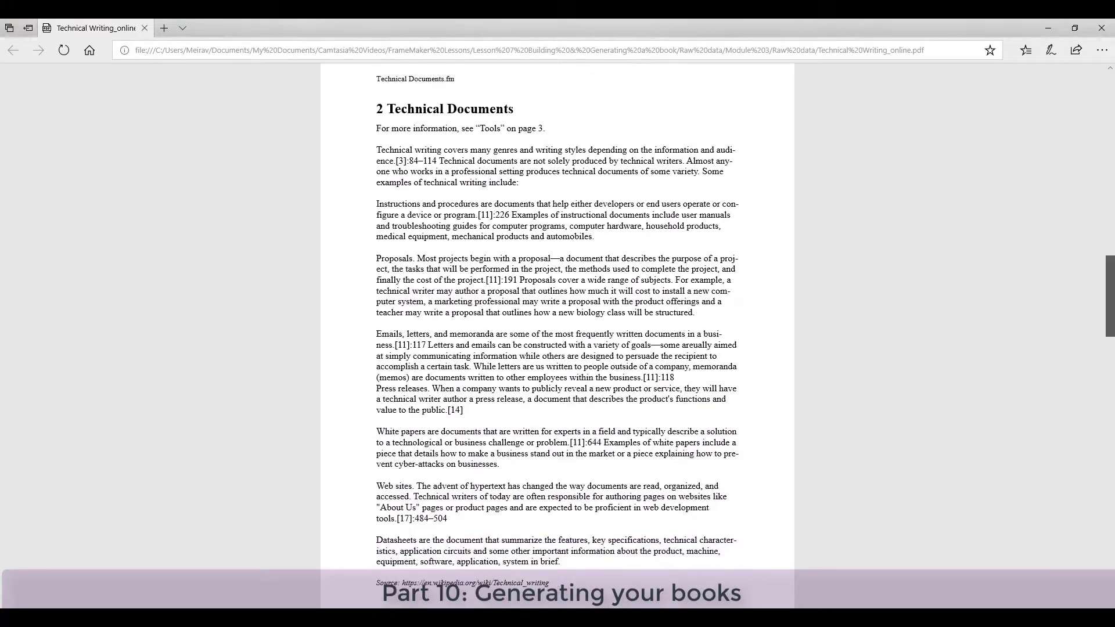
scroll(558, 337, "down", 8)
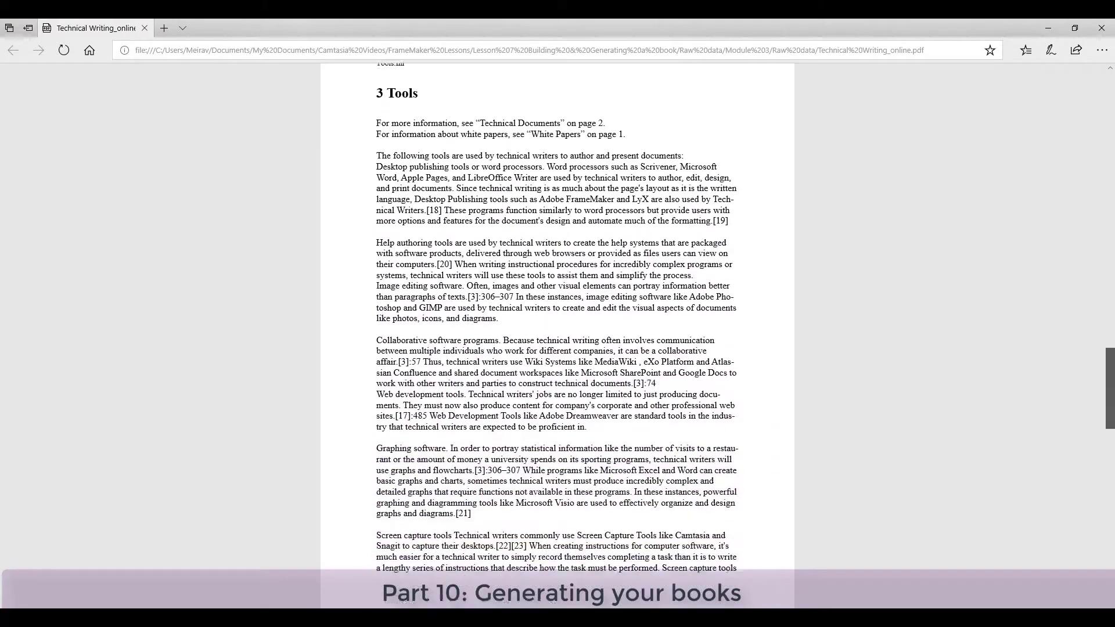
scroll(557, 336, "down", 8)
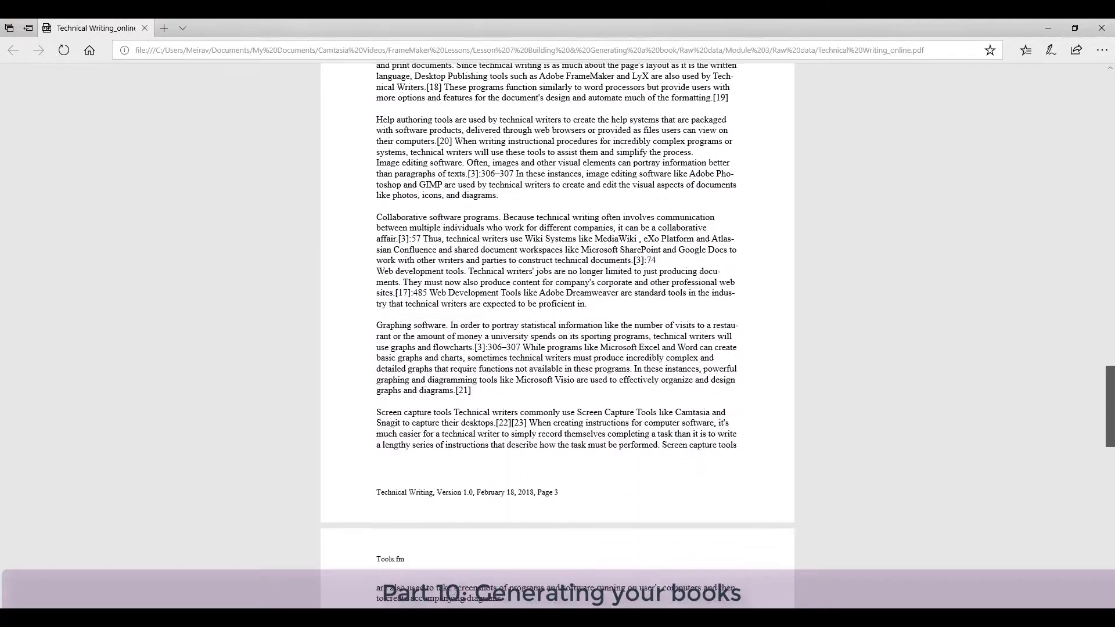
scroll(558, 337, "down", 10)
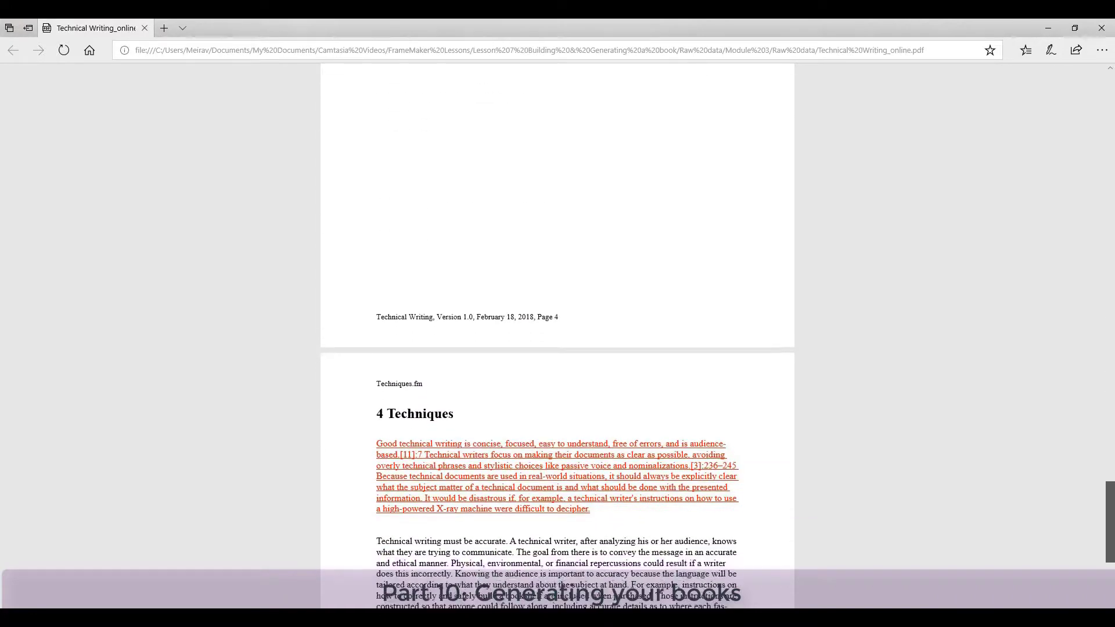
scroll(557, 337, "down", 2)
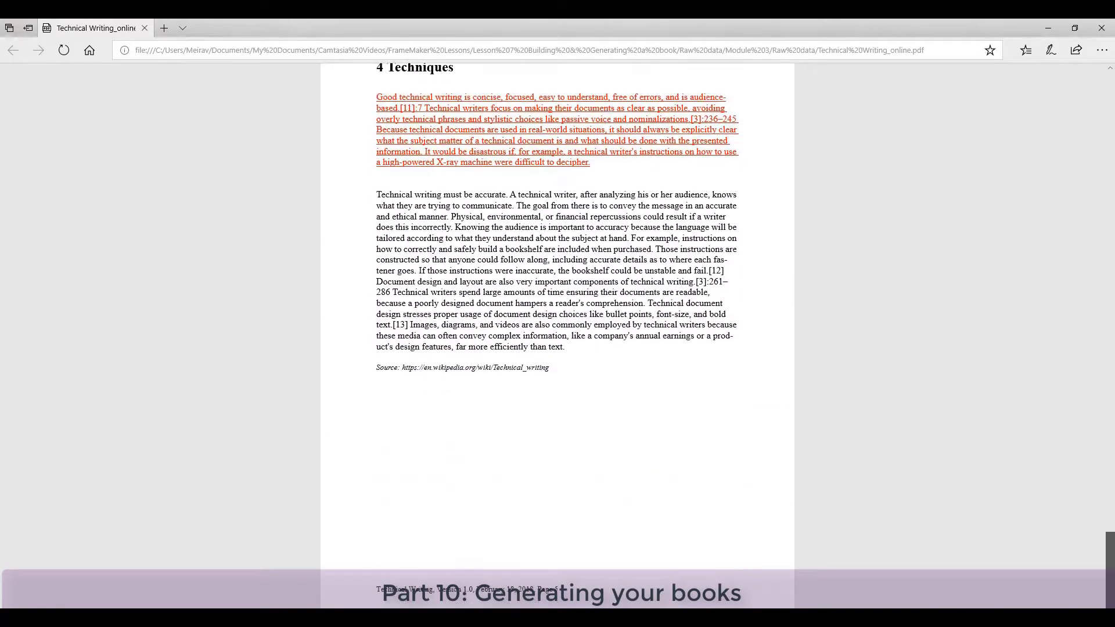